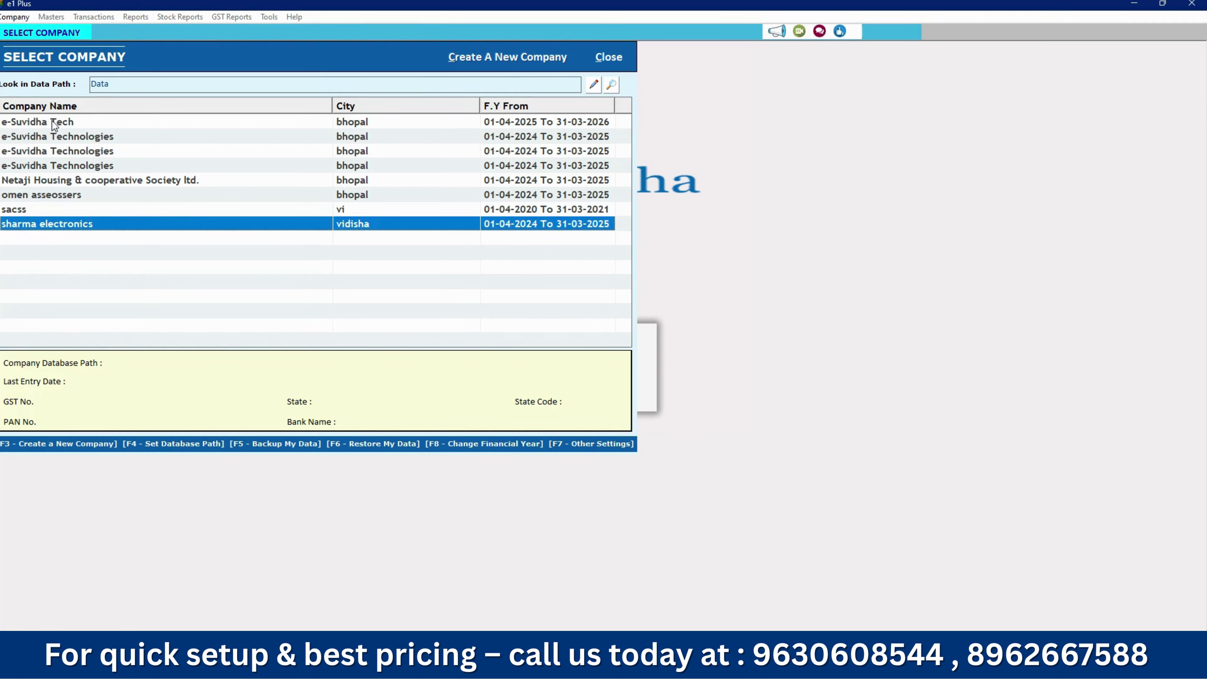
Open the e-Suvidha Tech company and log in with the username admin and the account password
click(52, 122)
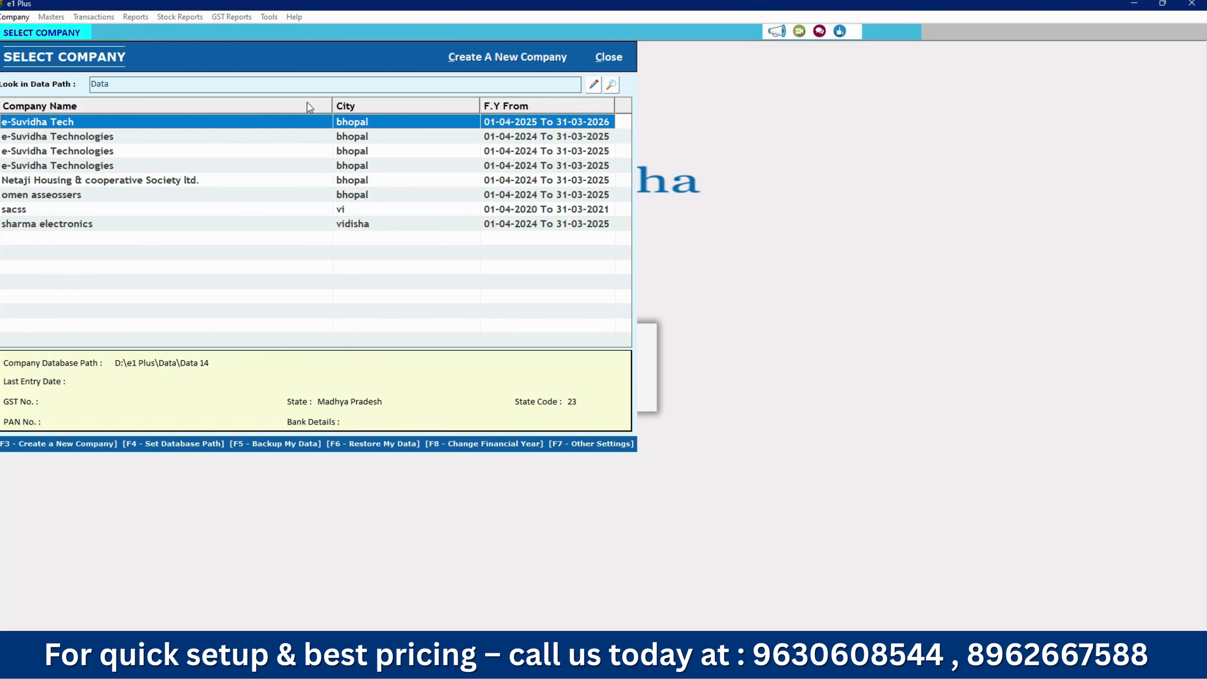
double_click(40, 123)
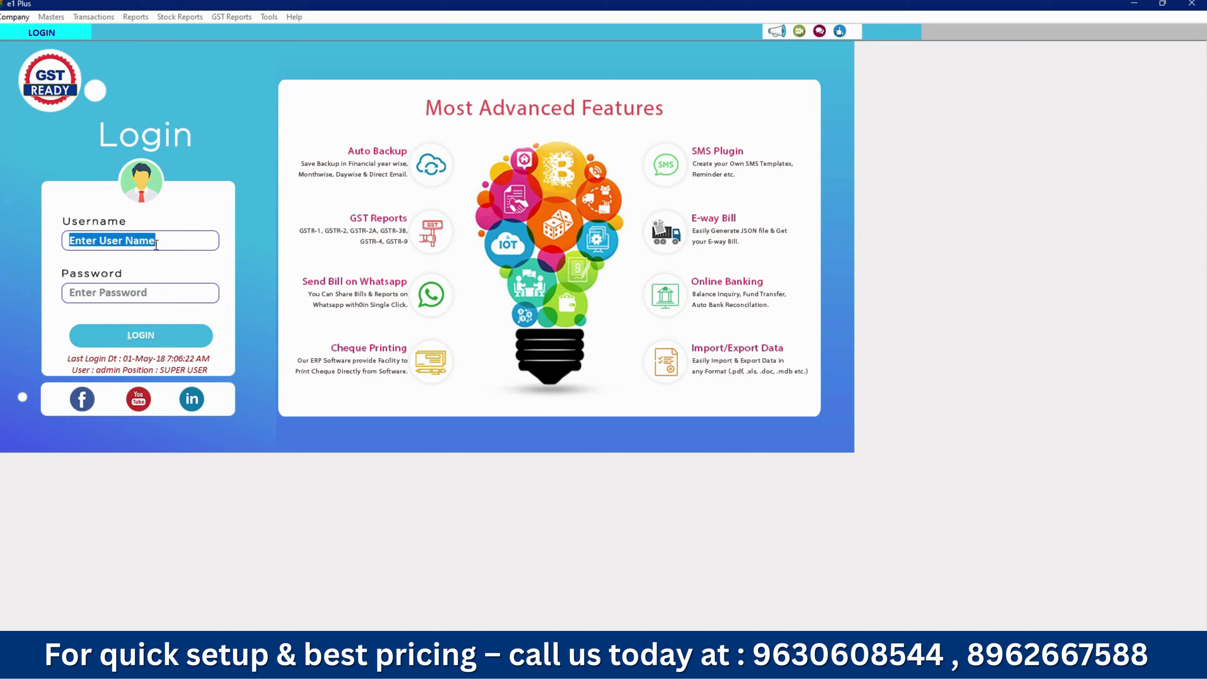
text(ad)
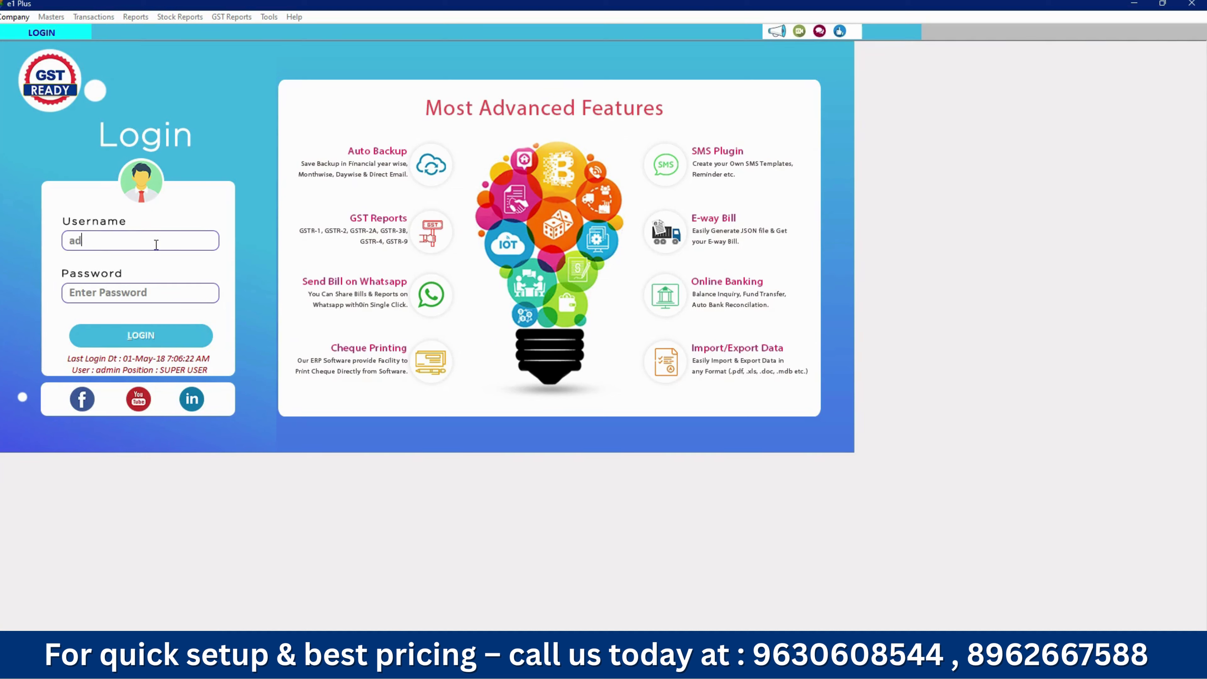
text(min)
key(Tab)
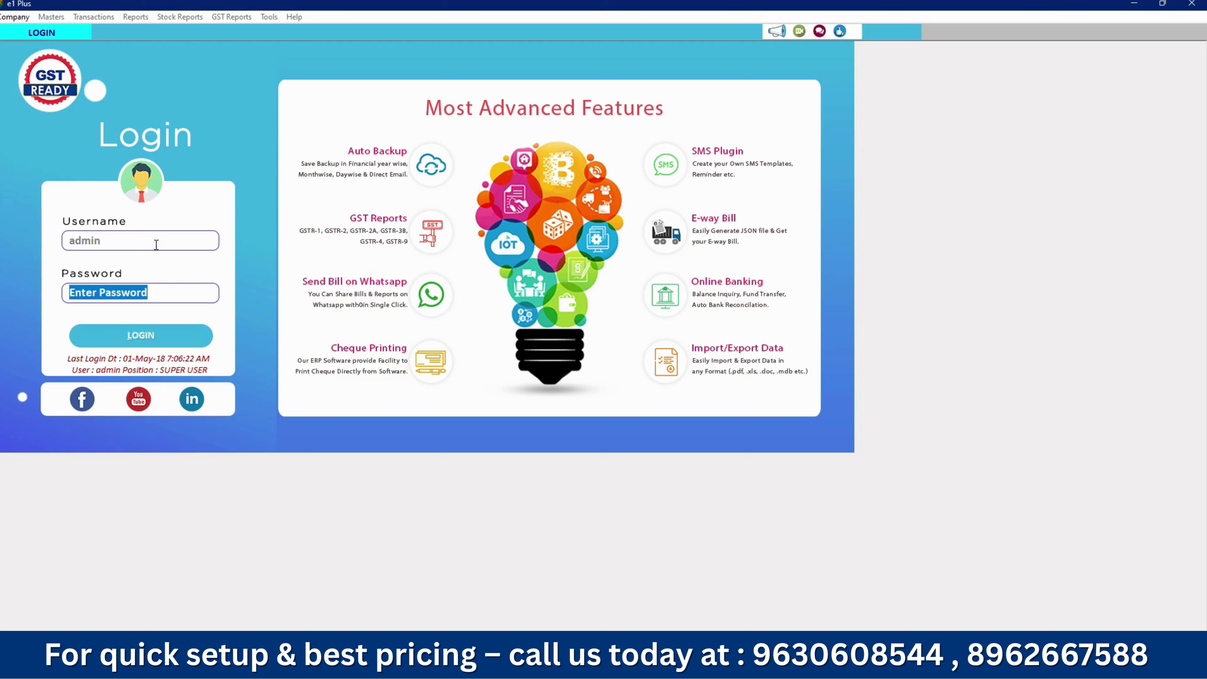
text(**)
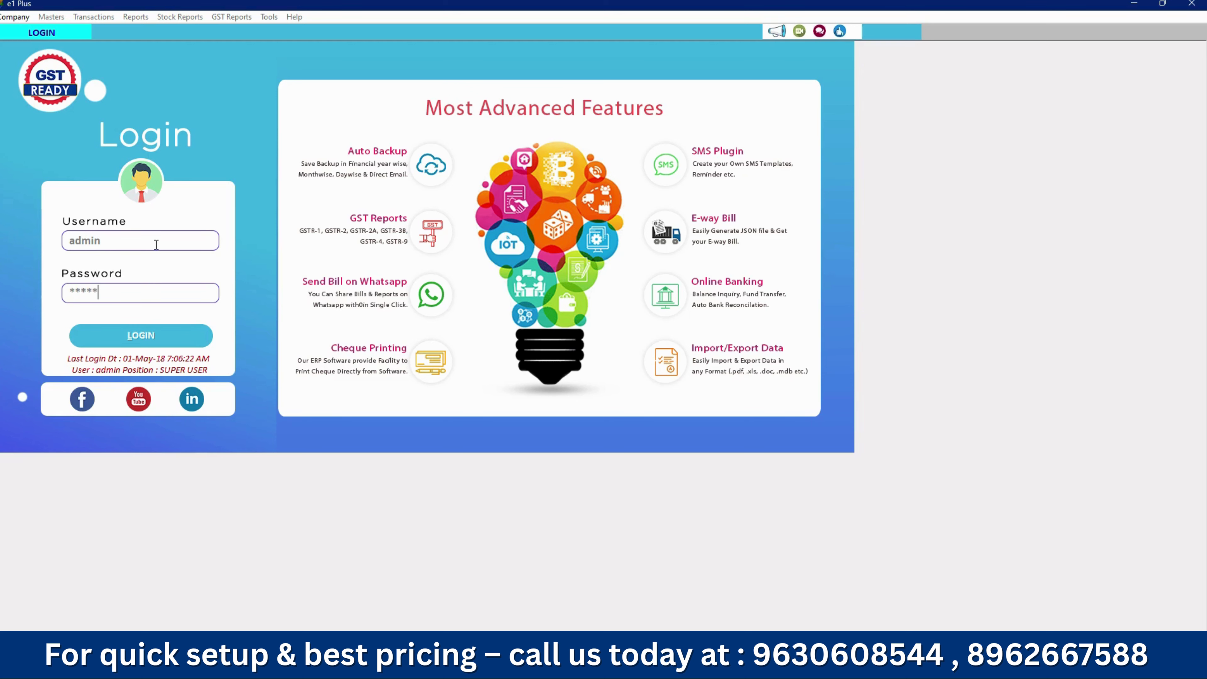
text(***)
key(Tab)
key(Return)
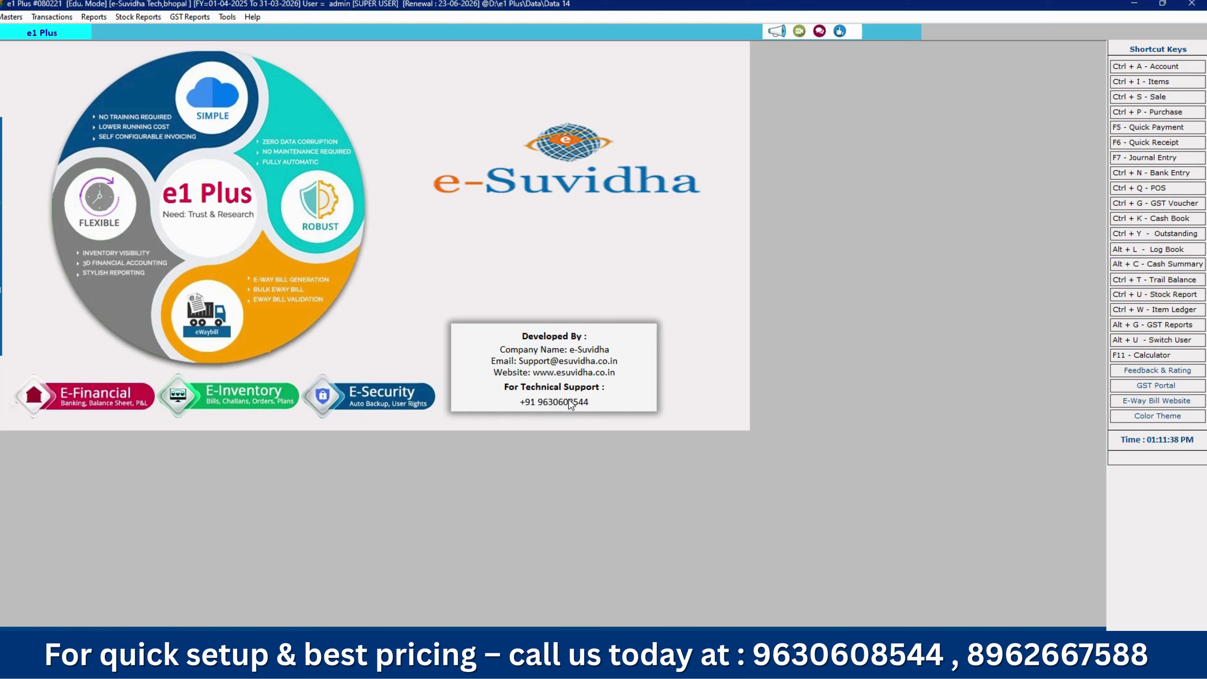
Create a new item in the item master named "maggie 500 gram" and assign it the 18% GST tax slab
click(11, 20)
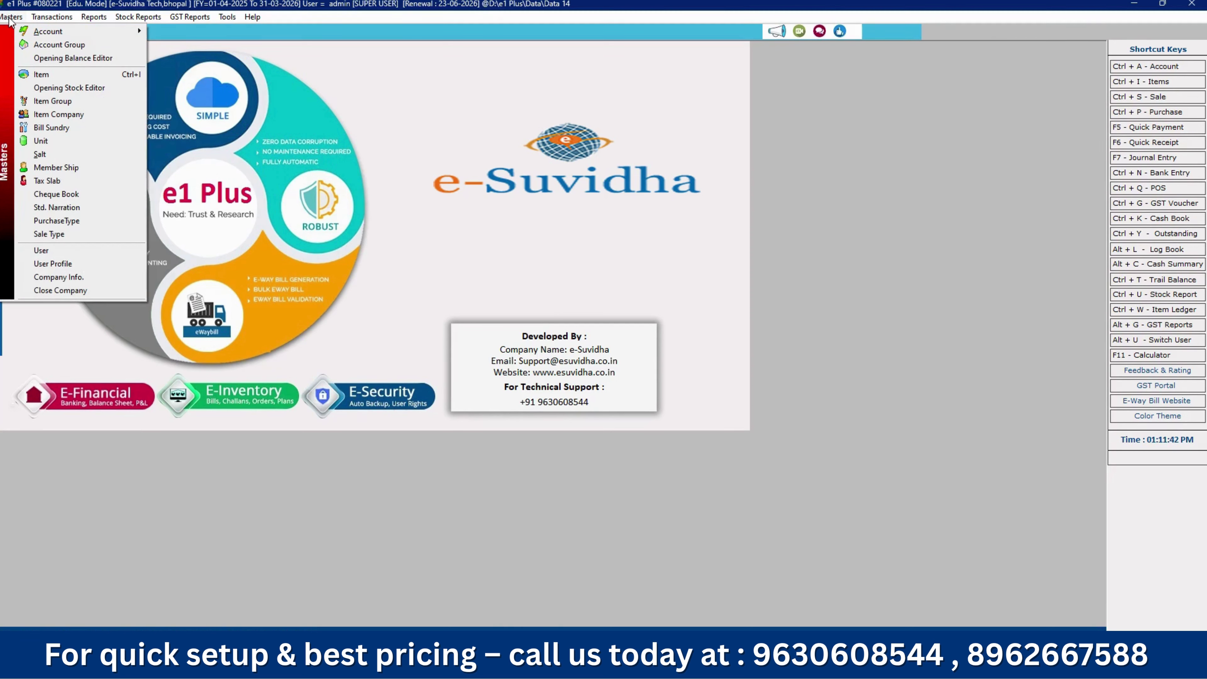
click(60, 76)
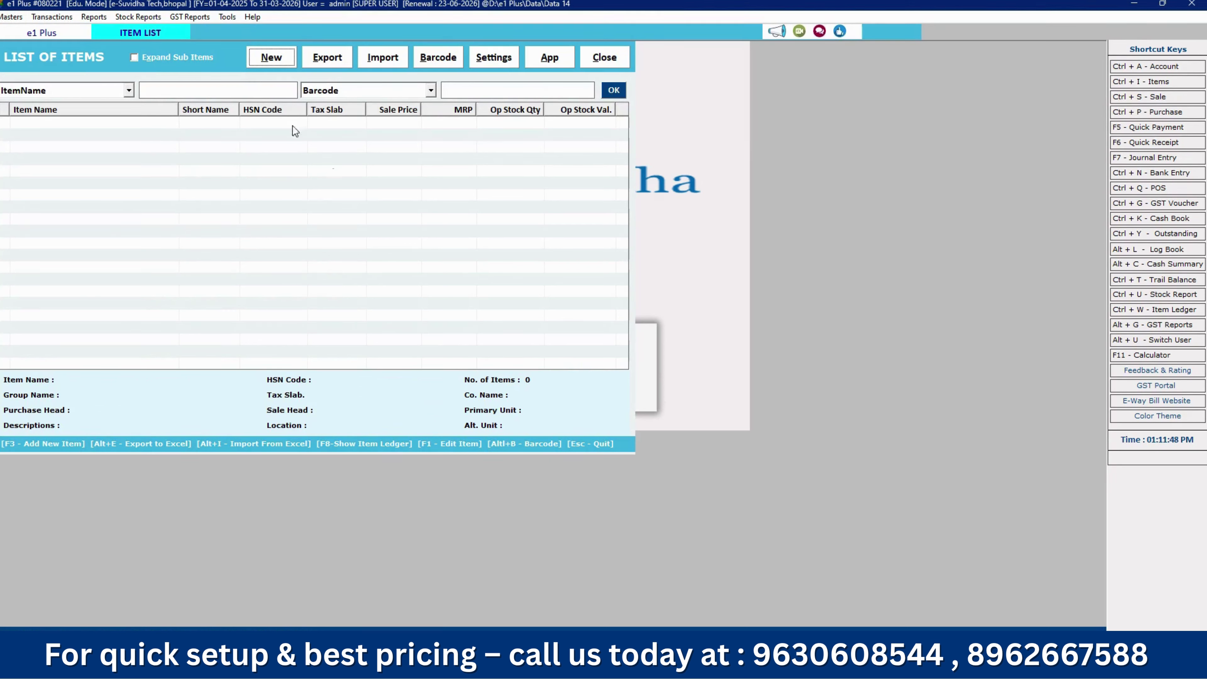
click(278, 59)
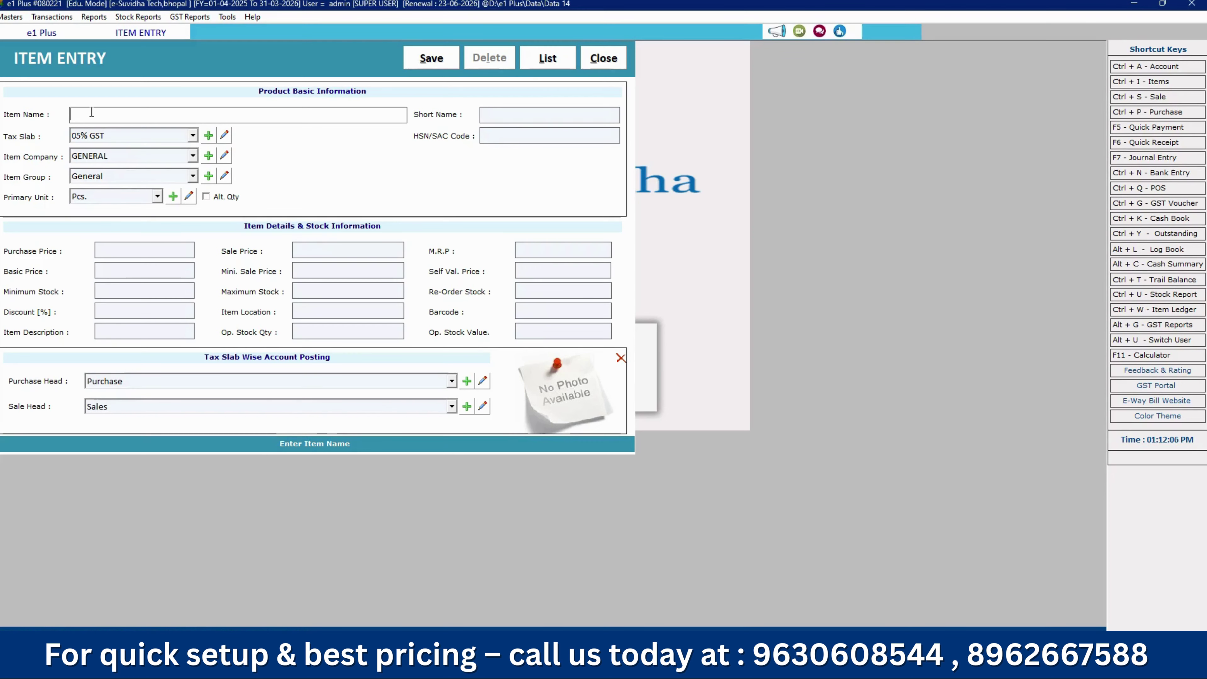
text(maggie 500 gram)
click(110, 135)
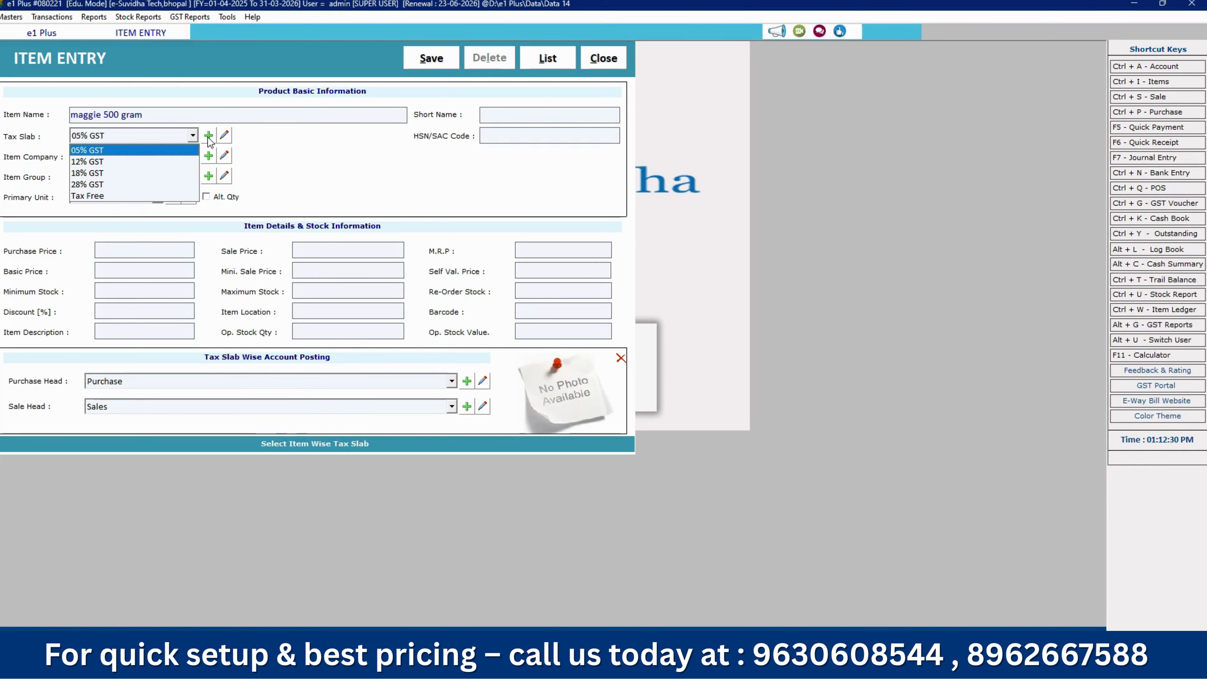
click(88, 173)
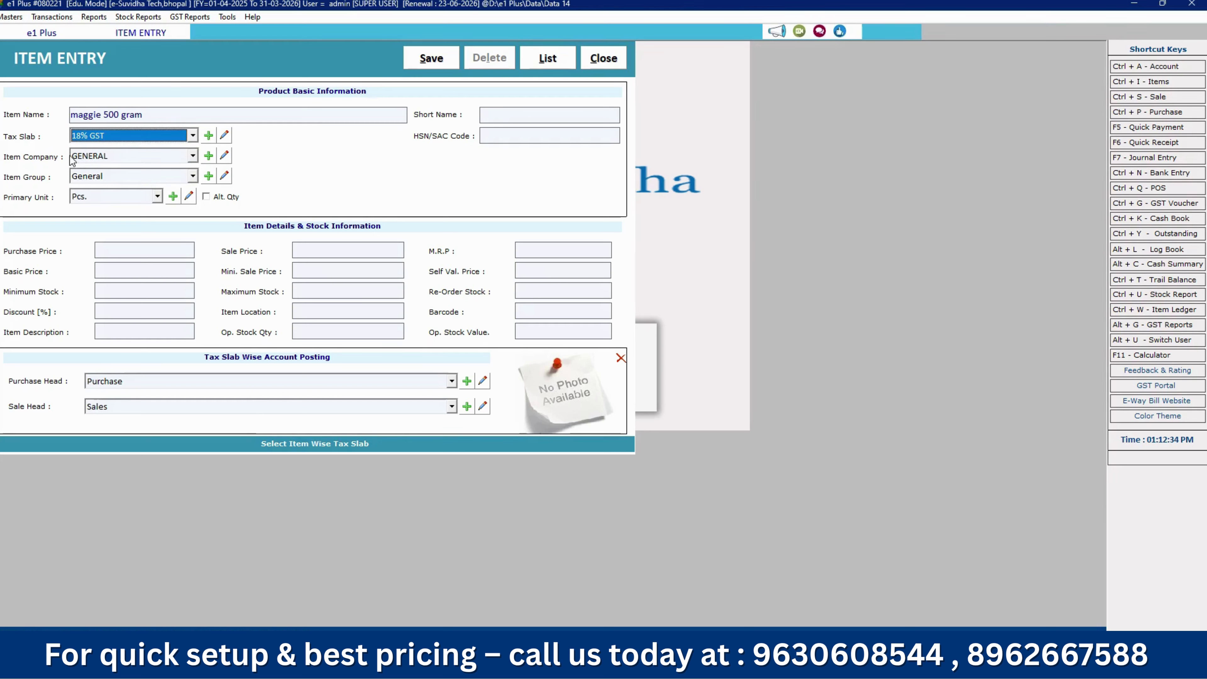
click(107, 156)
click(106, 155)
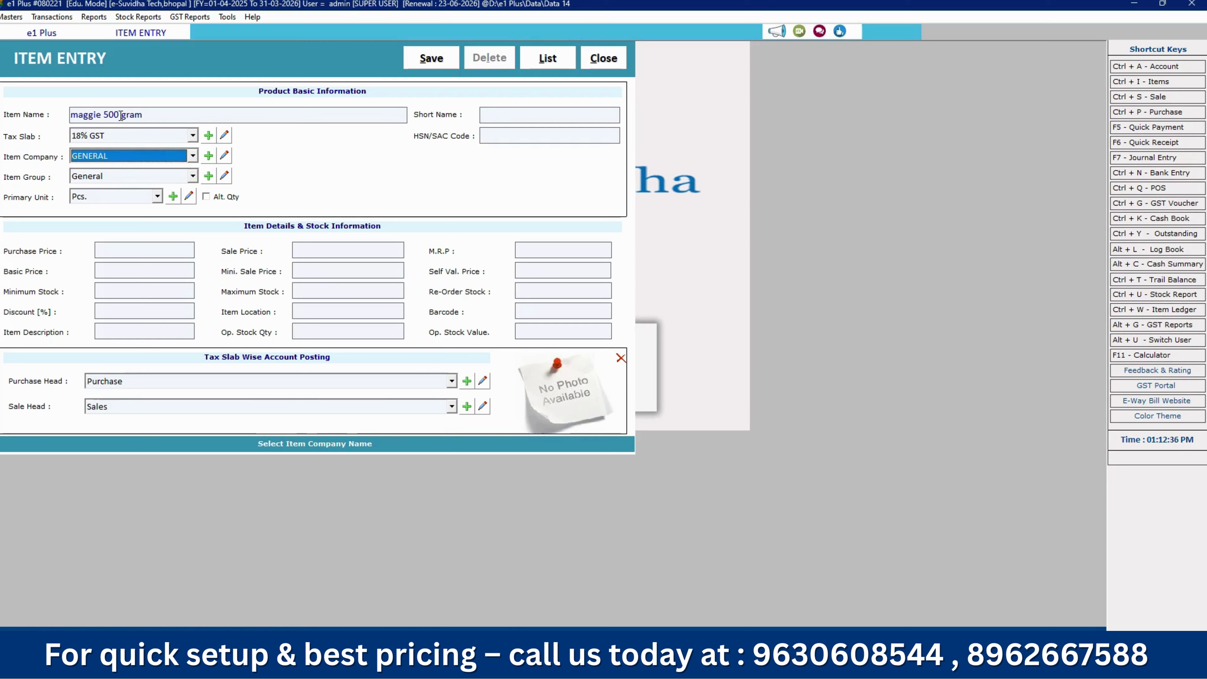
click(102, 114)
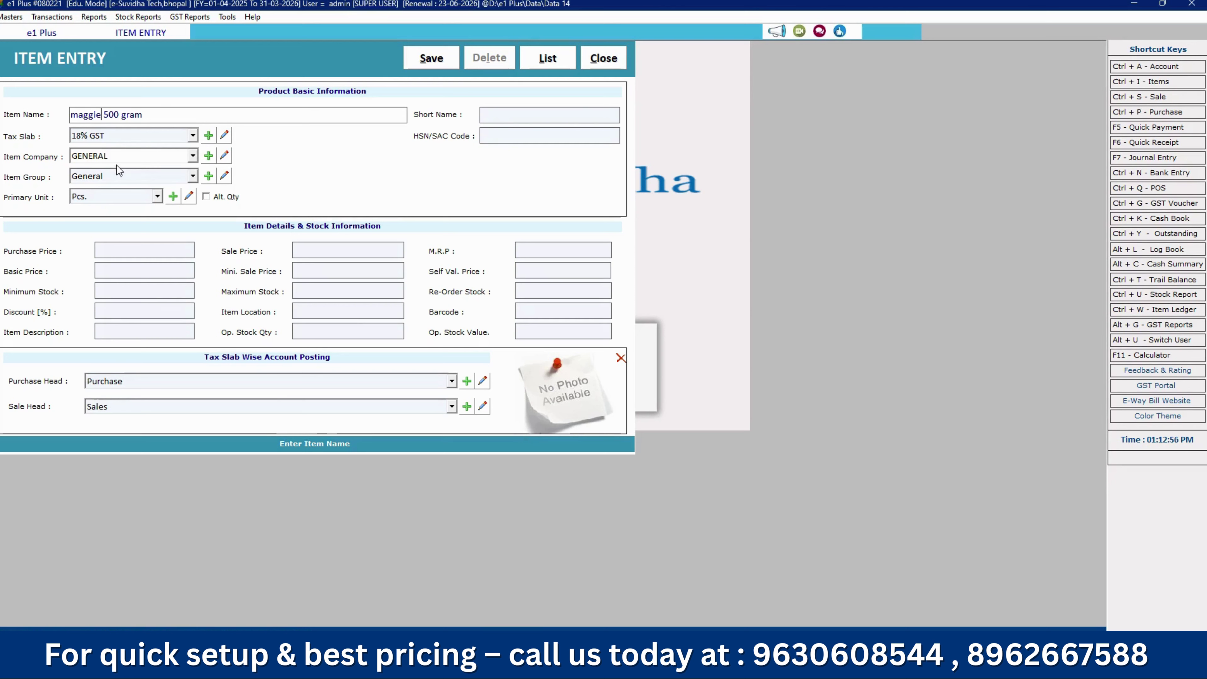
click(106, 154)
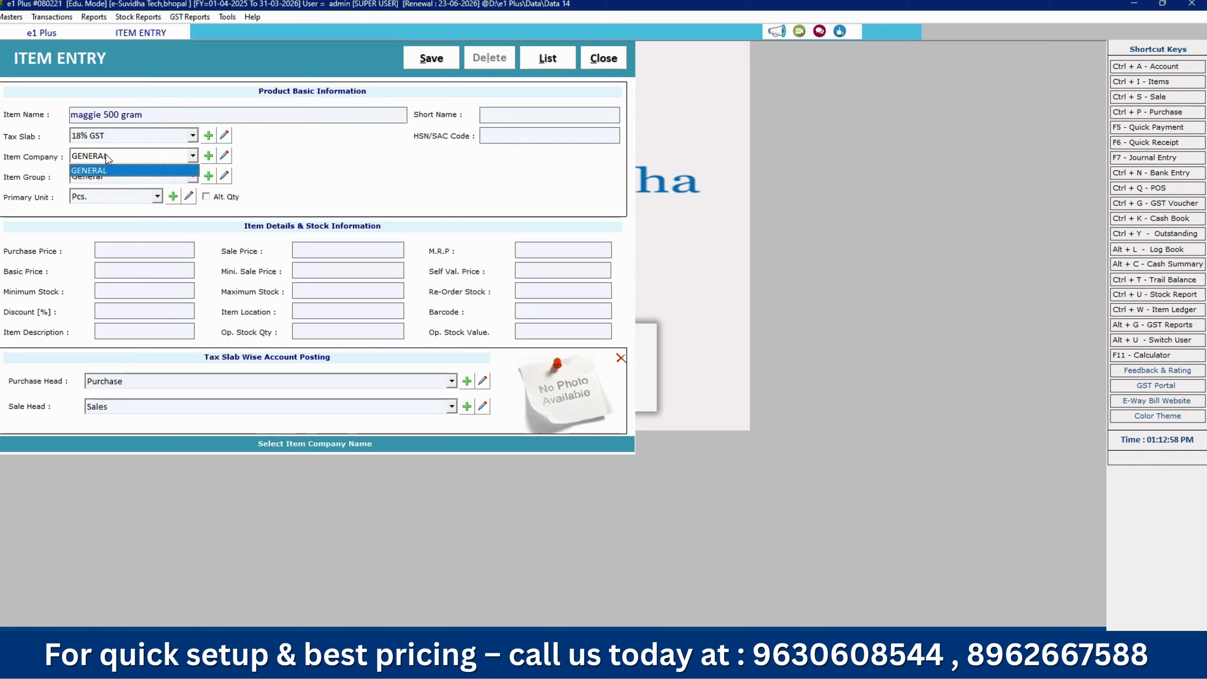
click(113, 157)
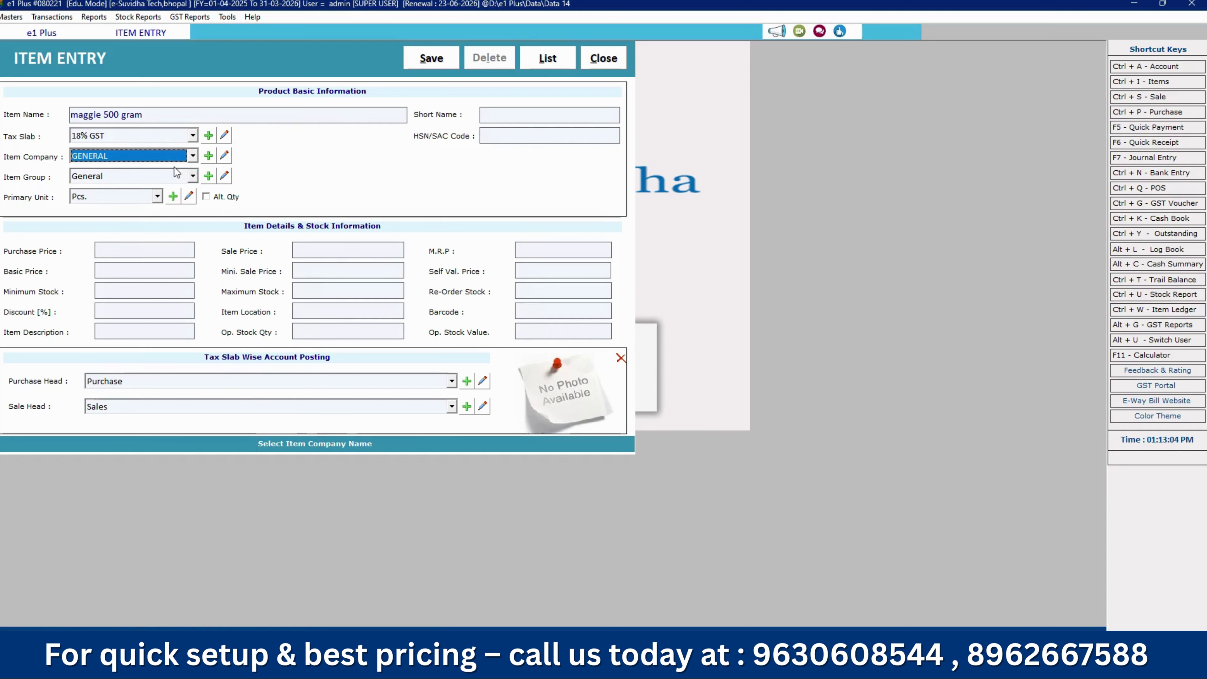
Add colgate and dabur as new item companies from the item entry form
click(210, 159)
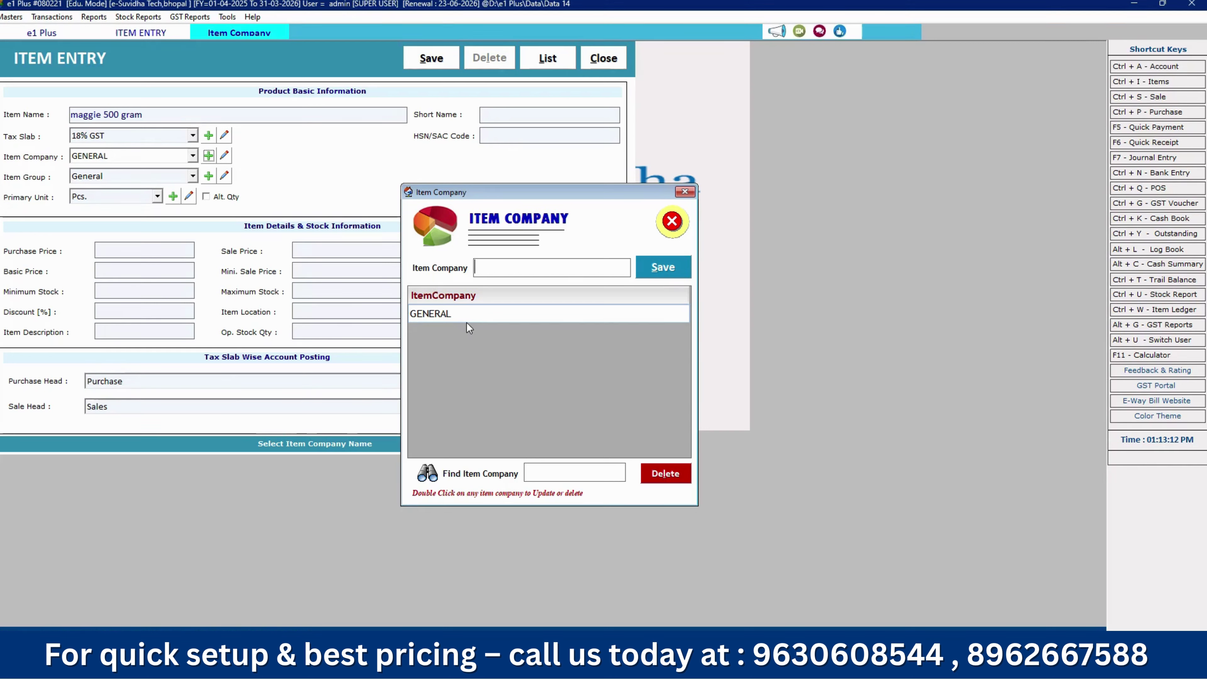
text(colgate)
click(668, 275)
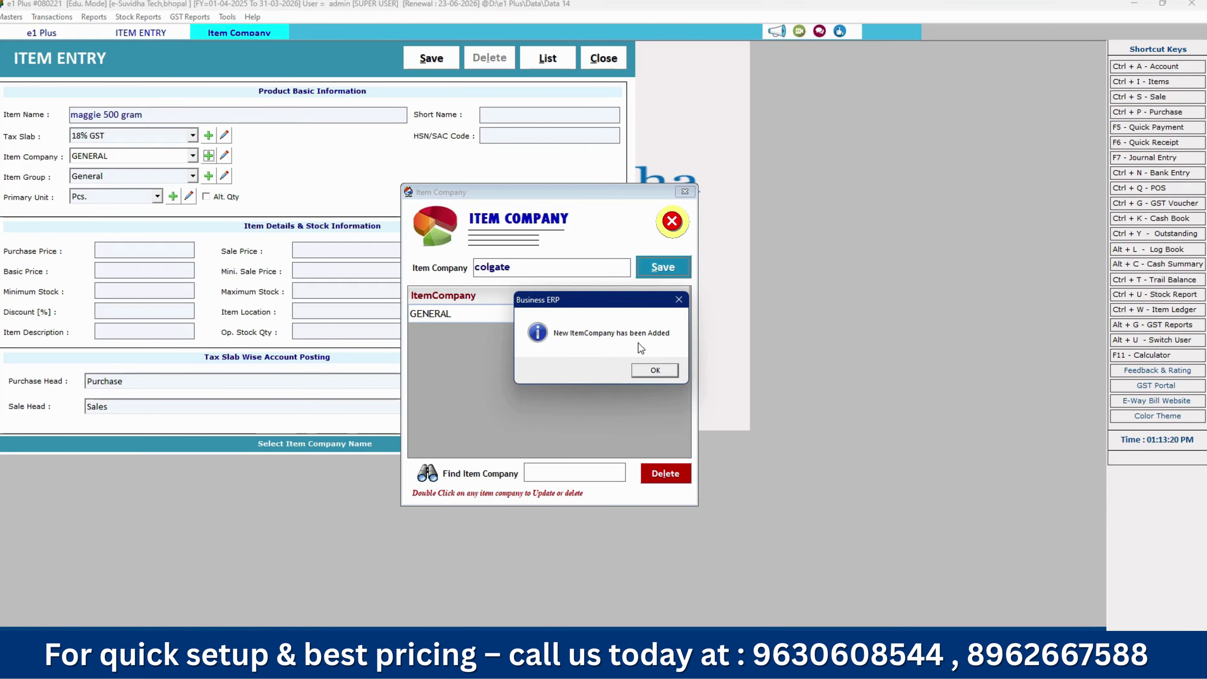
click(655, 370)
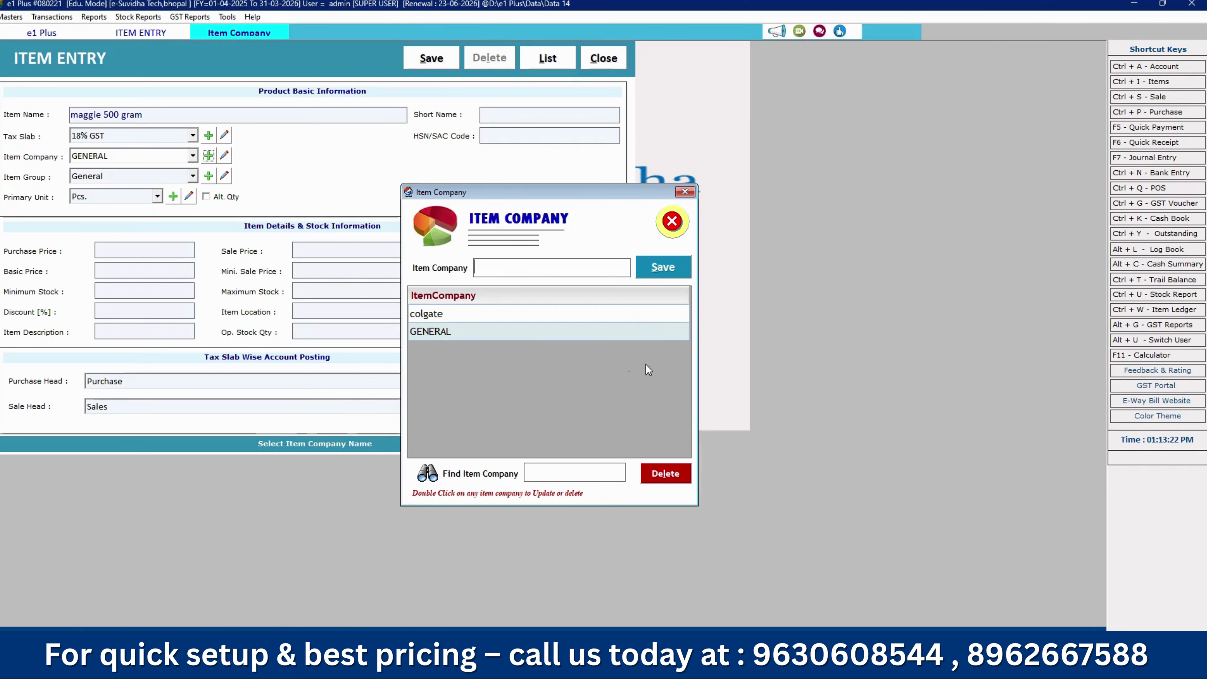
text(dabur)
click(677, 269)
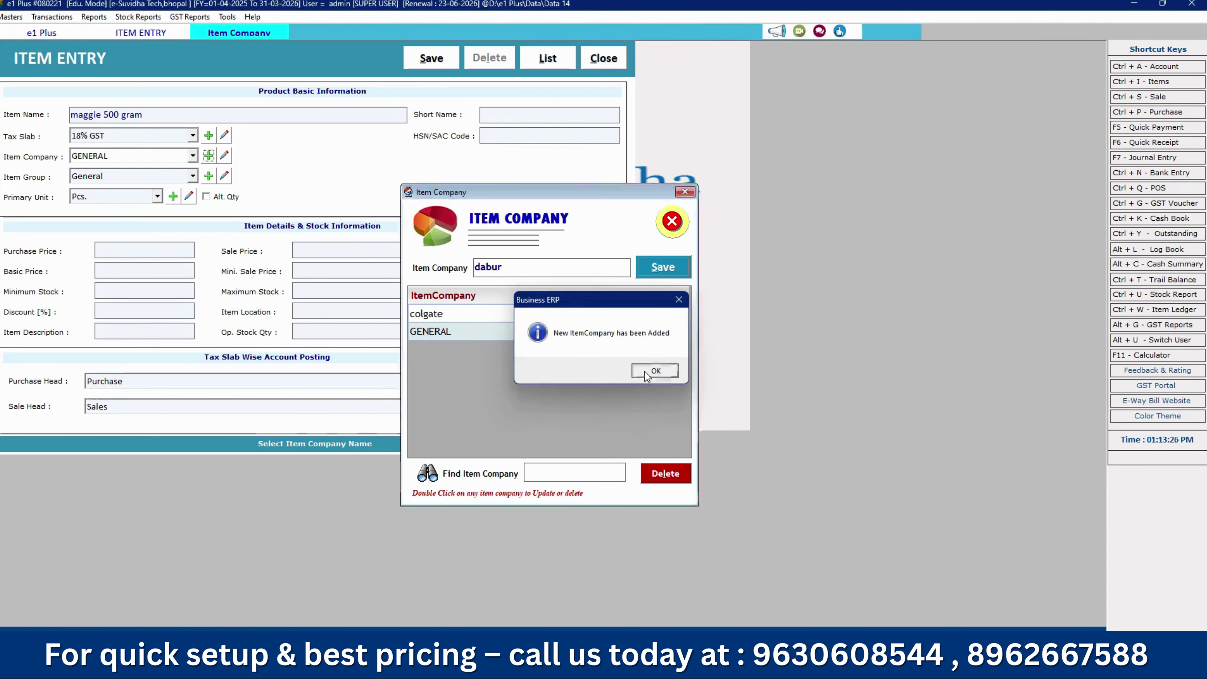
key(Return)
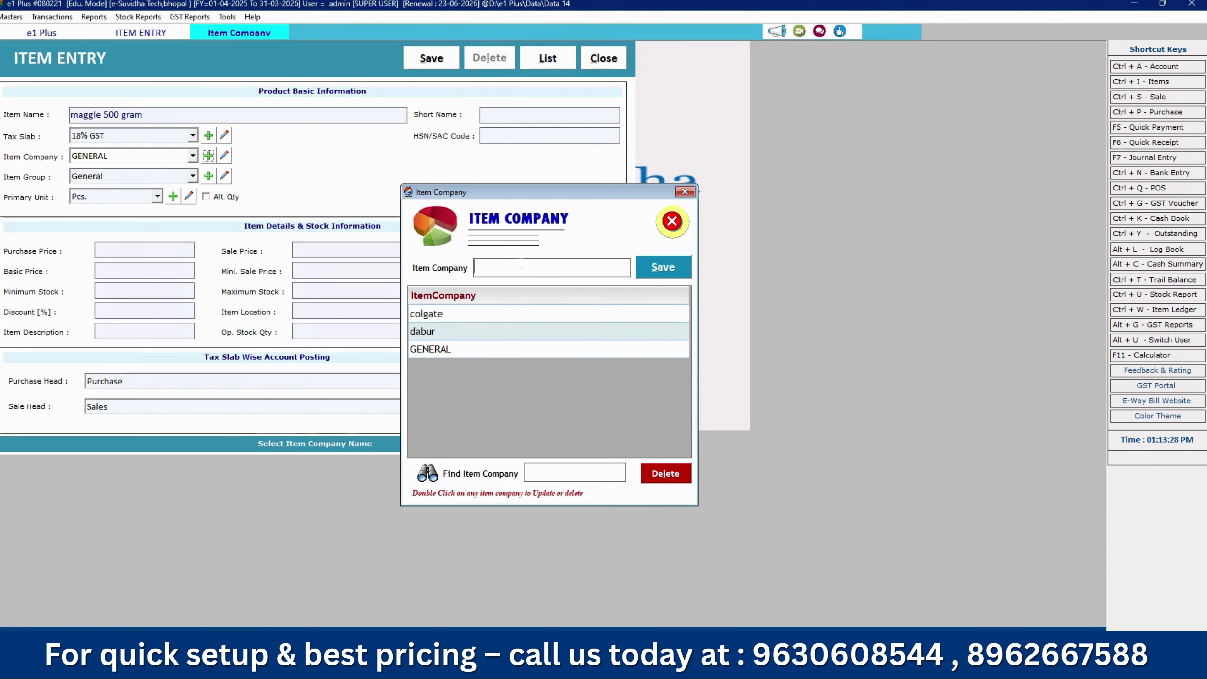
Add maggie and Yippie as further item companies and return to the item entry form
text(maggie)
click(660, 267)
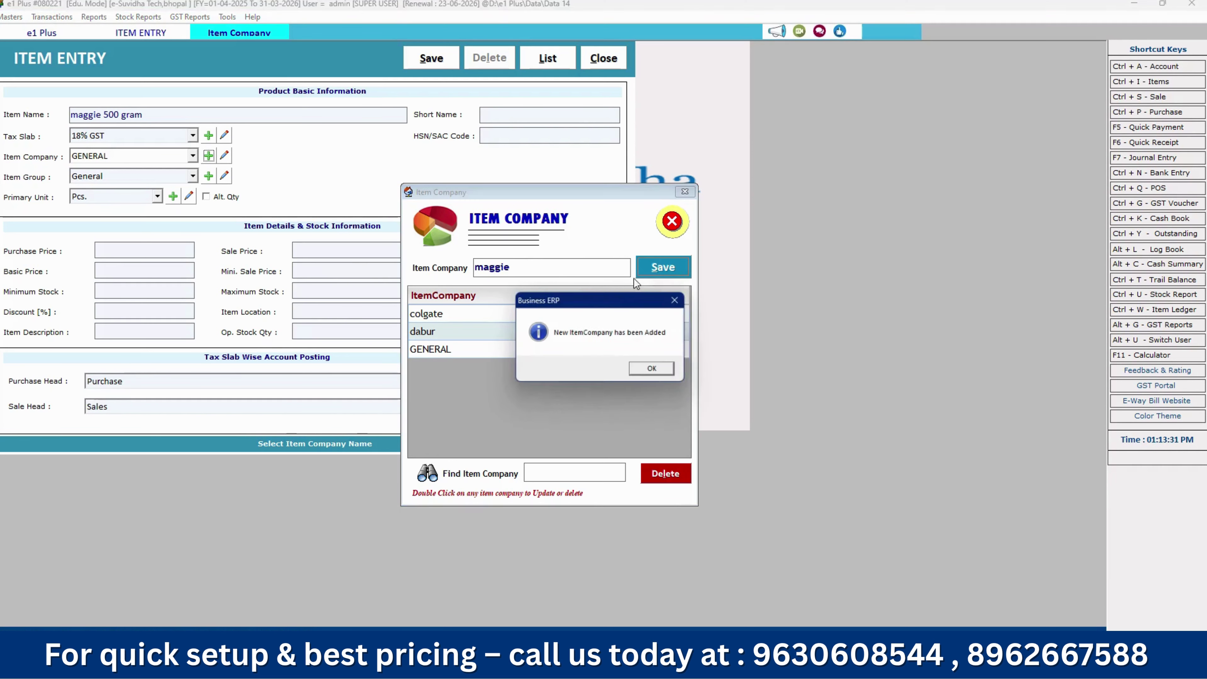
click(655, 370)
text(Y)
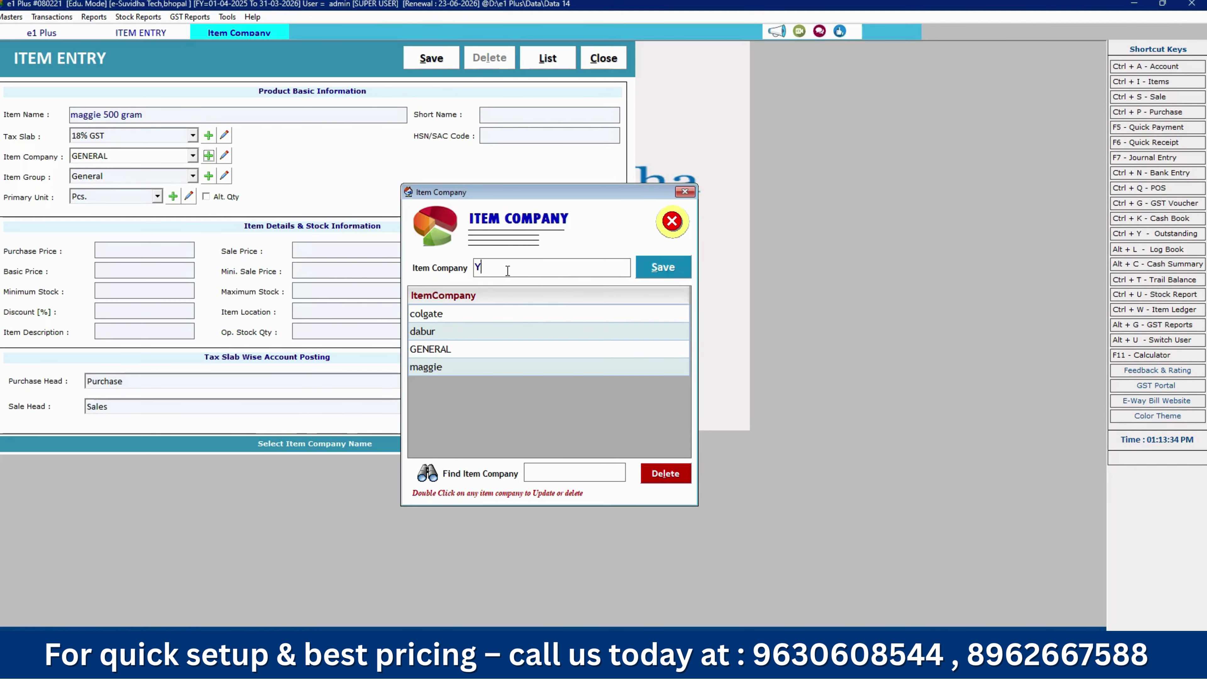
text(ippie)
click(668, 271)
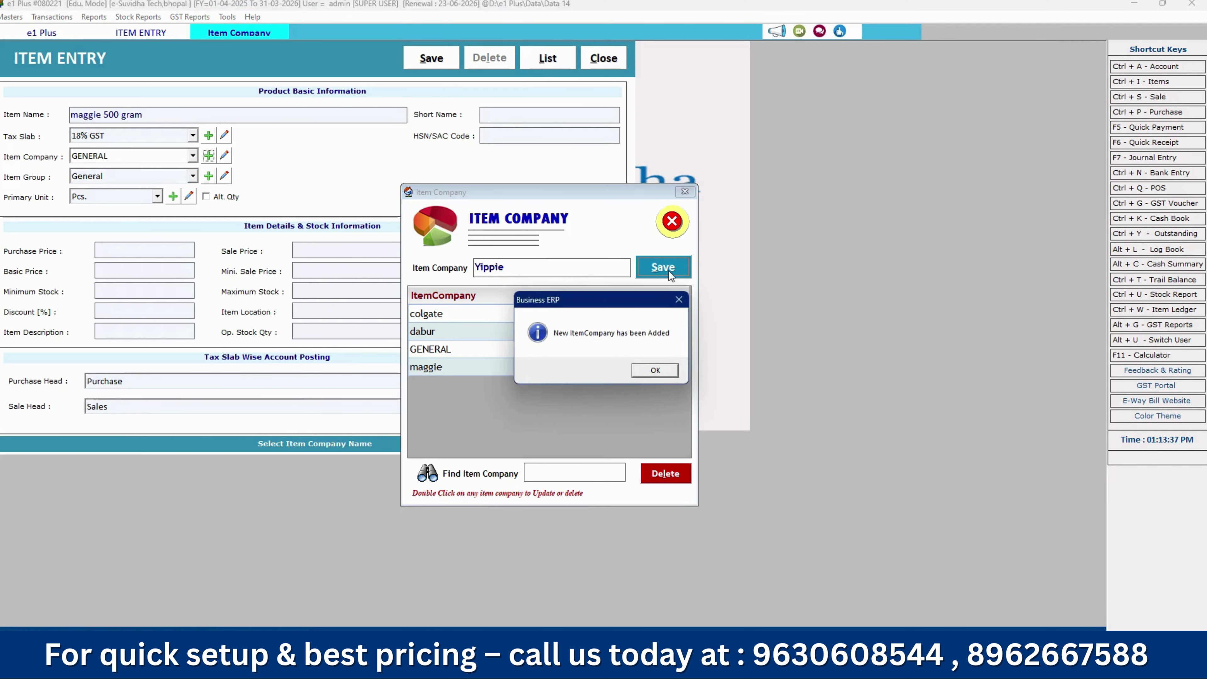
click(647, 376)
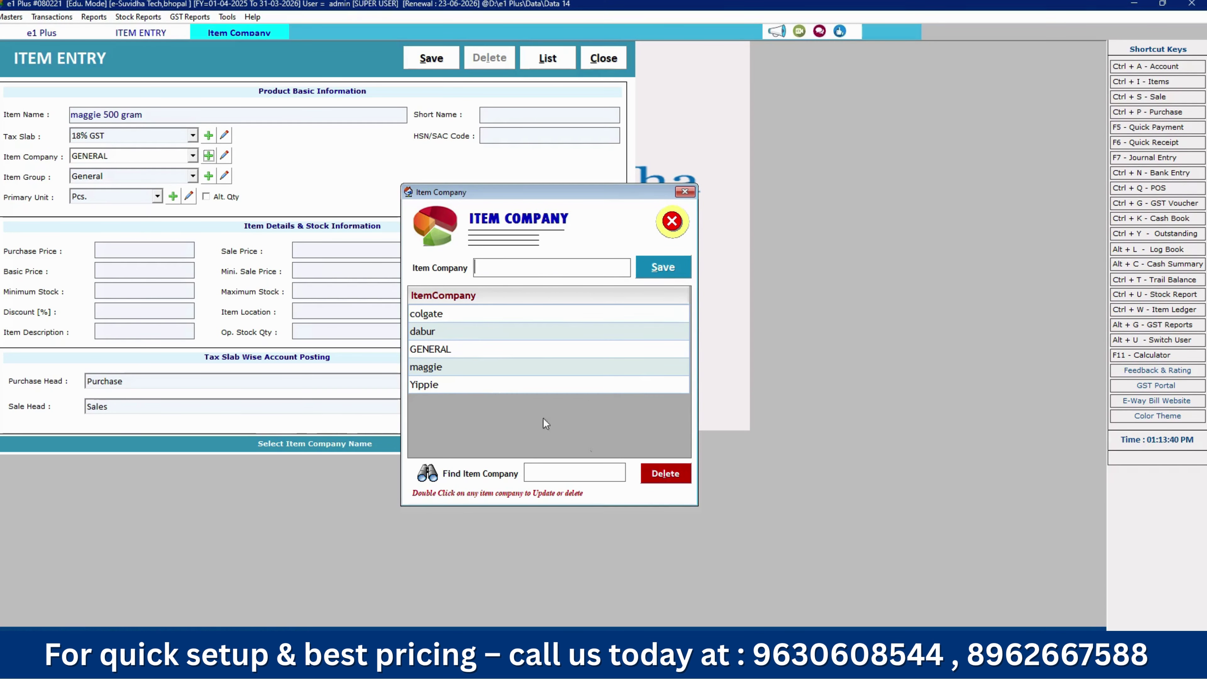
click(680, 224)
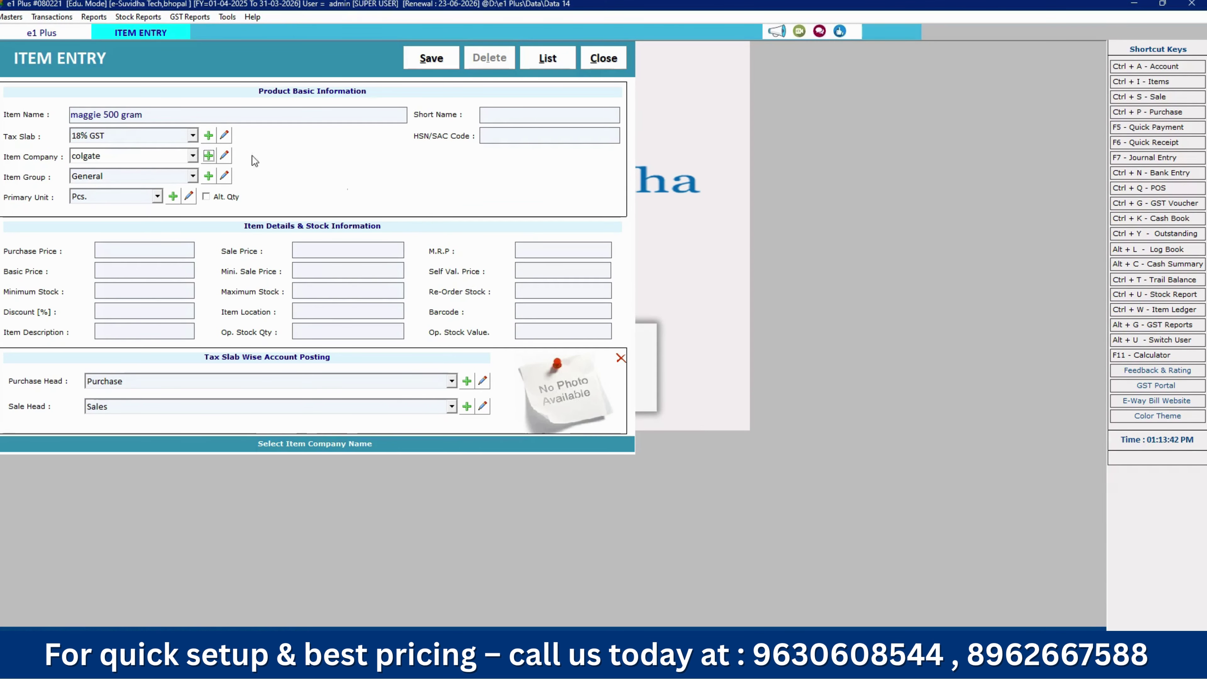
Replace the brand word in the item name so it reads "Noodles 500 Gram" and set the item company to maggie
drag(101, 114, 54, 115)
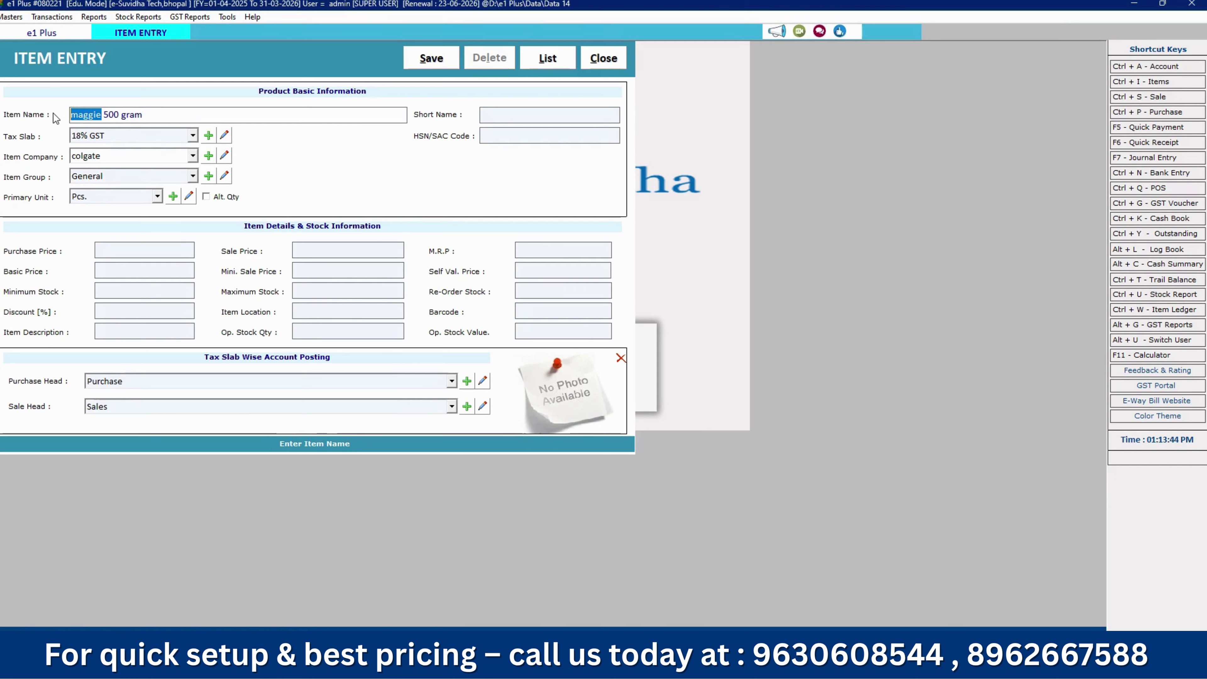
click(54, 114)
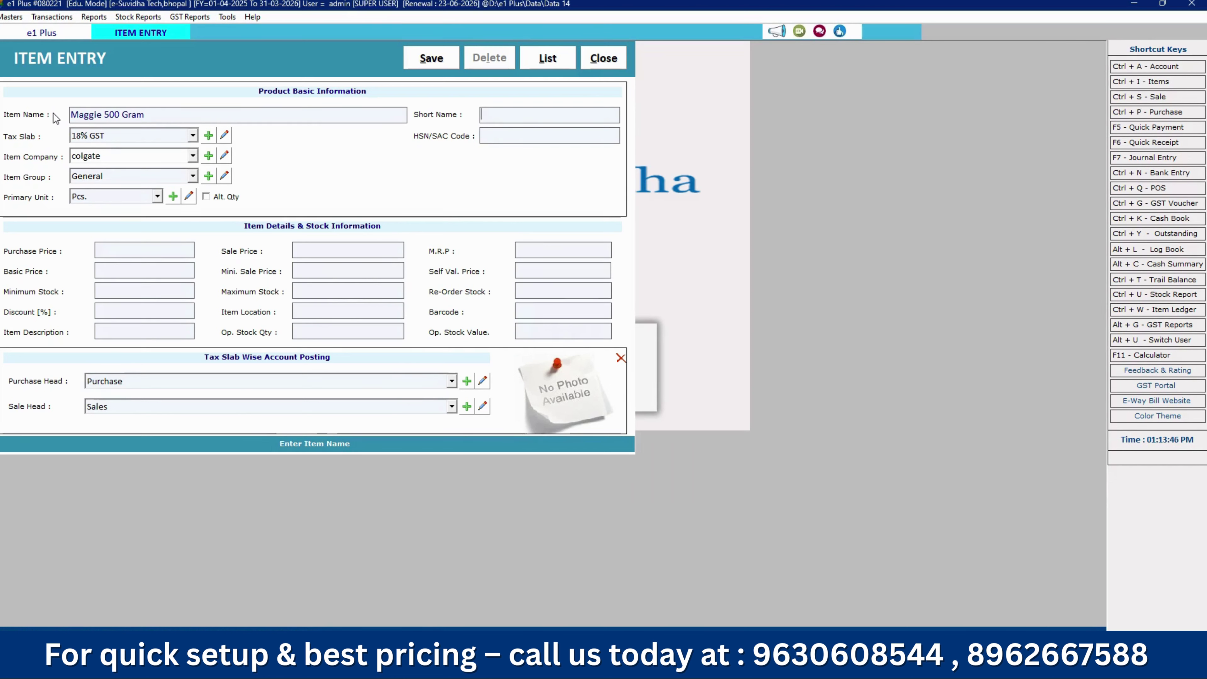
drag(103, 115, 52, 118)
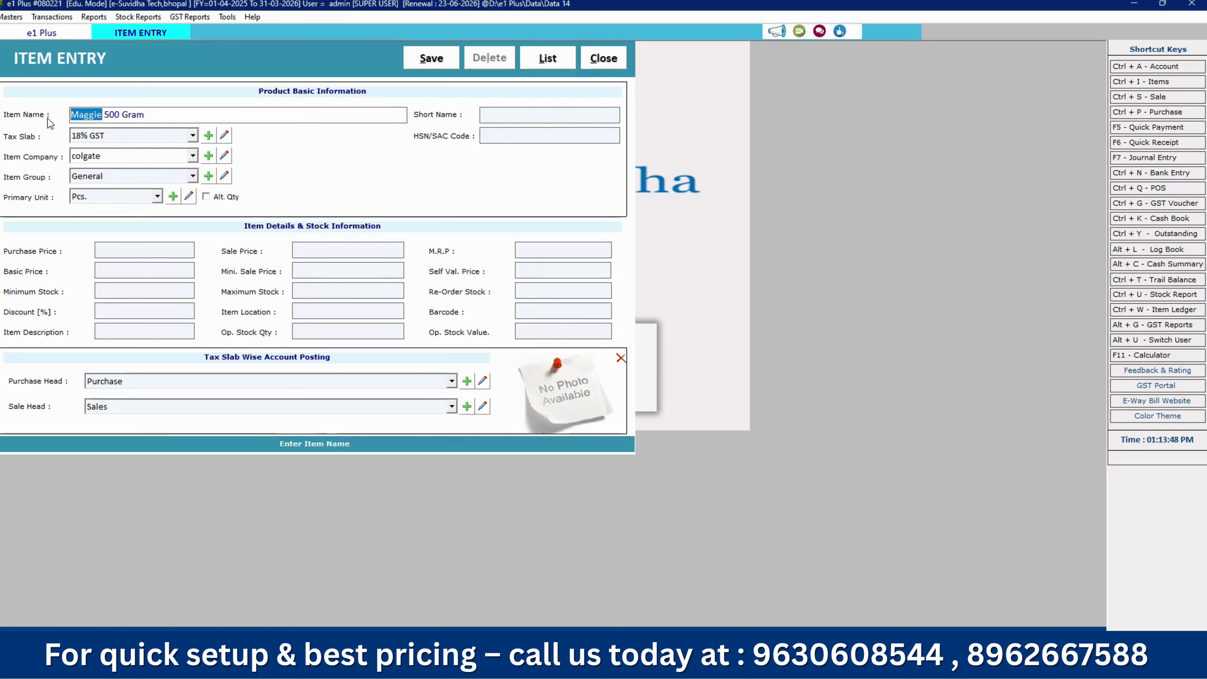
text(Noodles)
click(157, 156)
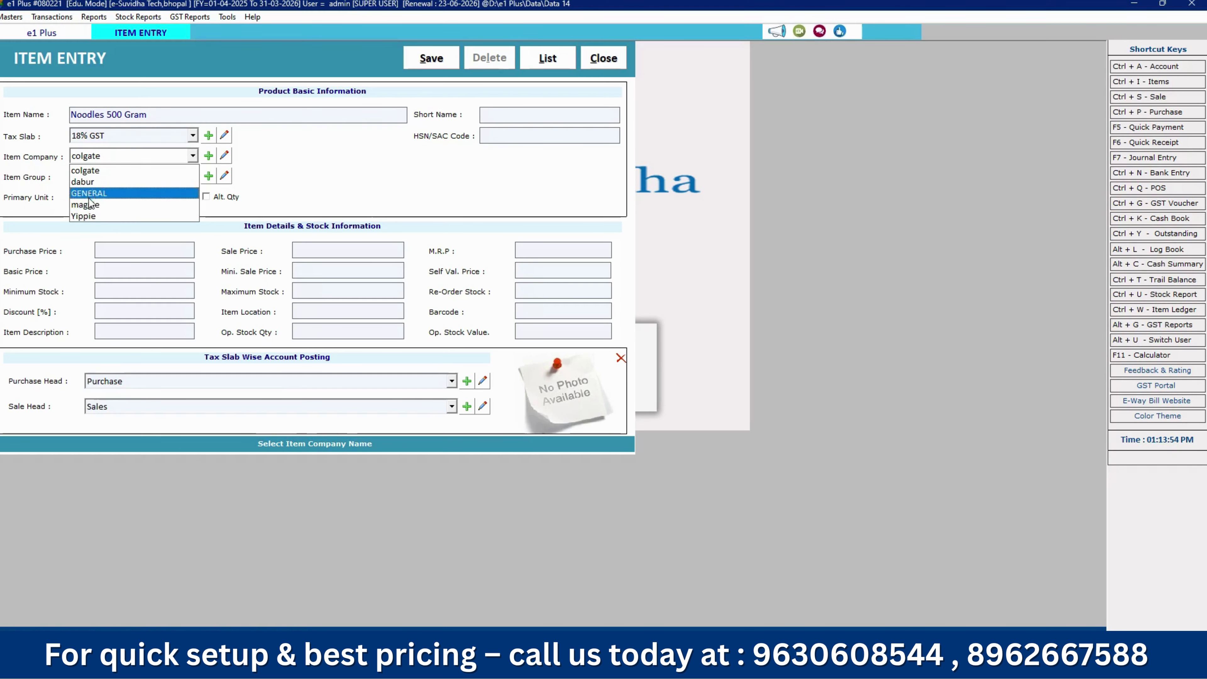
click(107, 204)
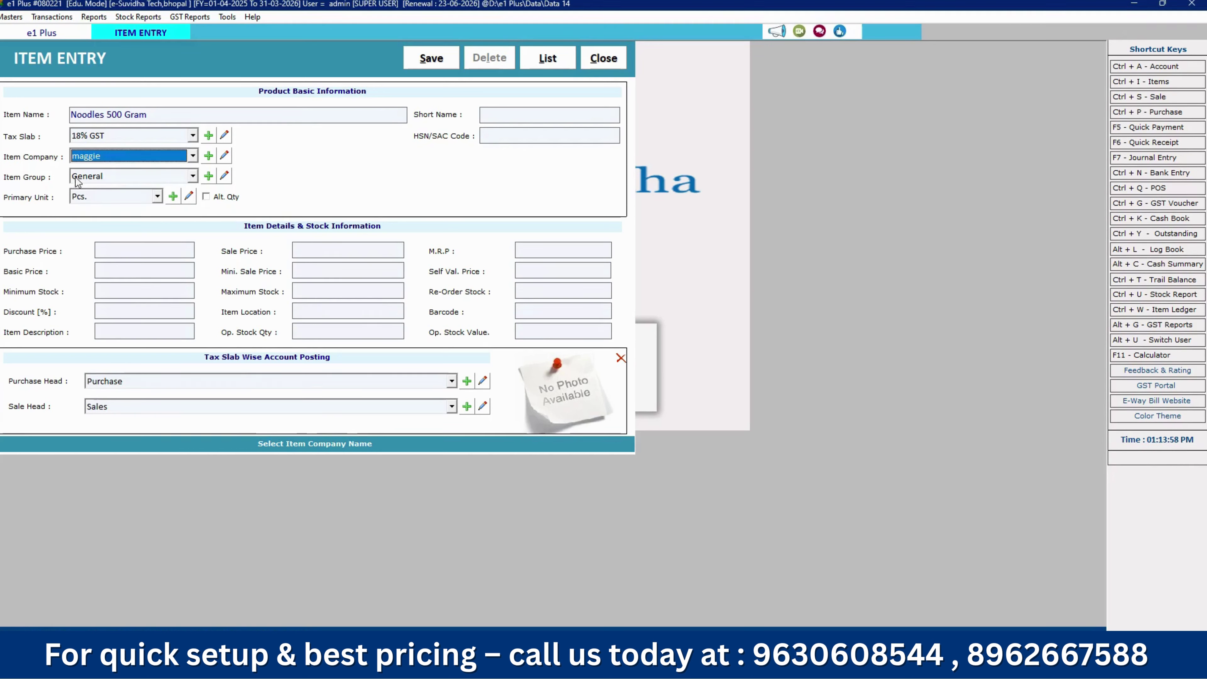
Select General as the item group and Pcs. as the primary unit for the noodles item
click(95, 178)
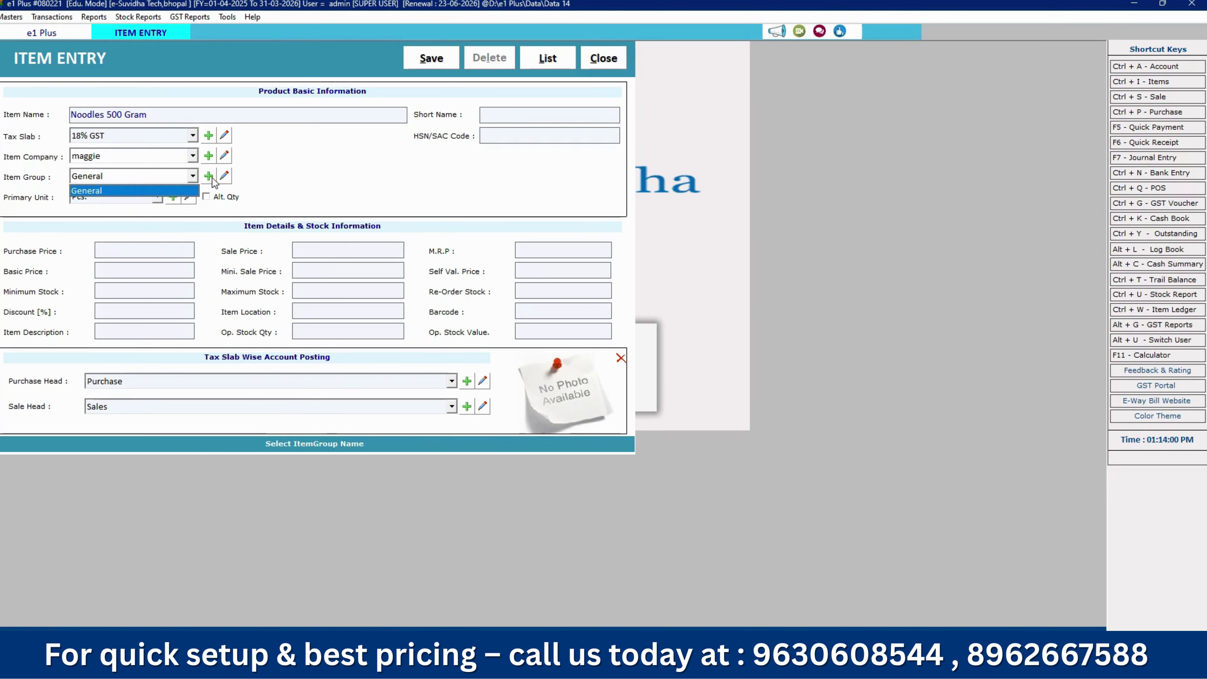
click(139, 190)
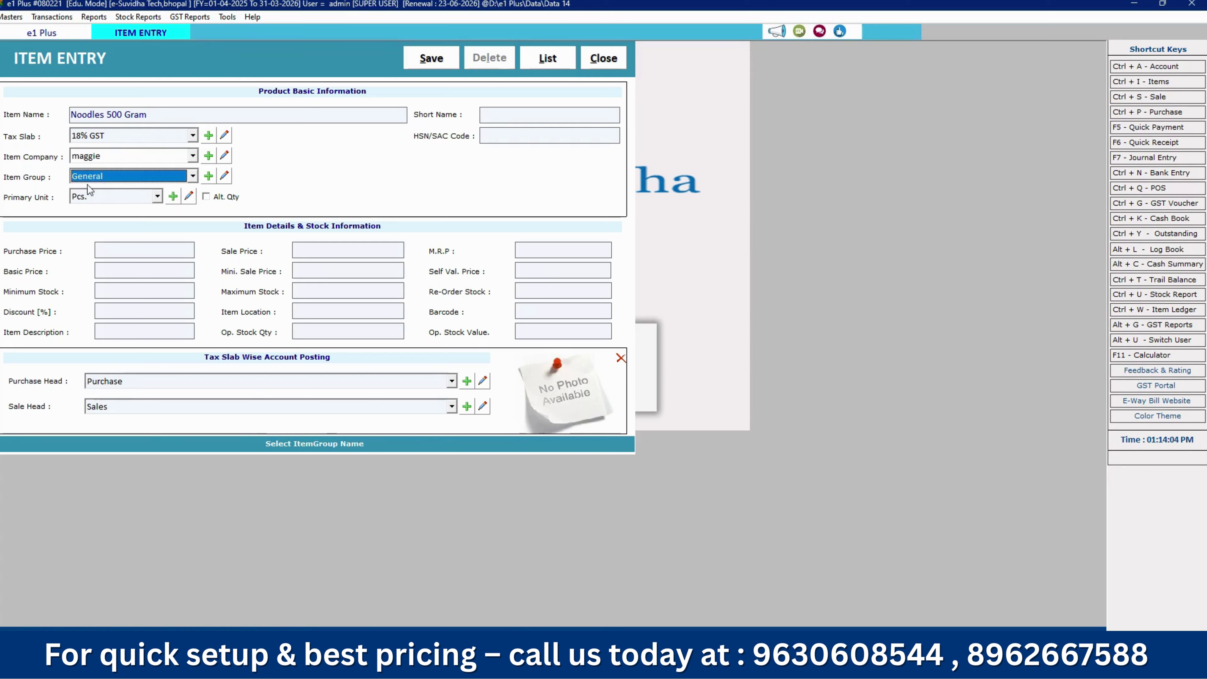
click(101, 200)
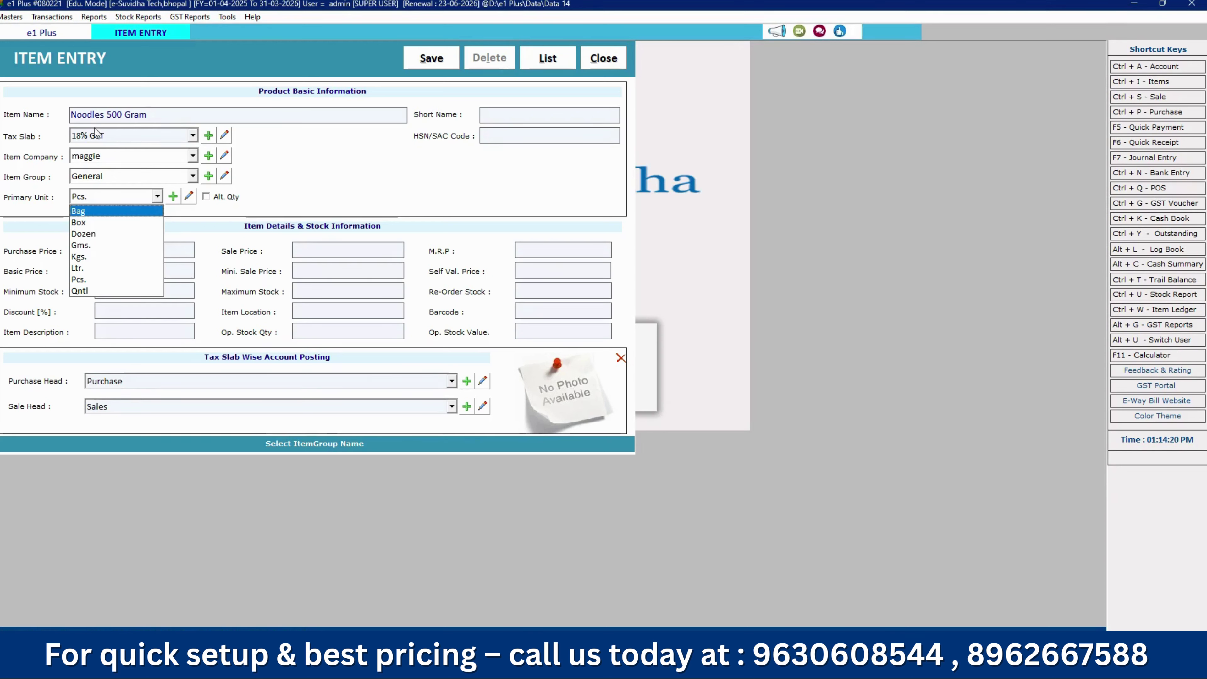
click(99, 279)
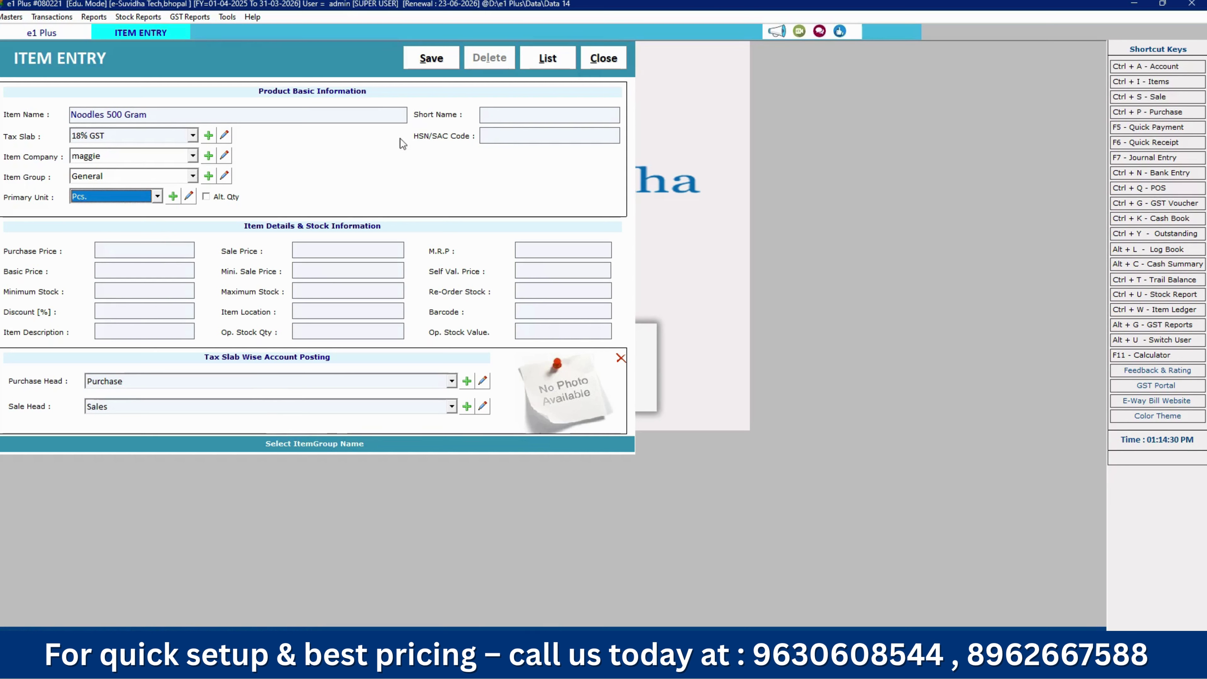
Set the noodles item's purchase price to 10, sale price to 18 and M.R.P. to 22, and save the item
click(487, 137)
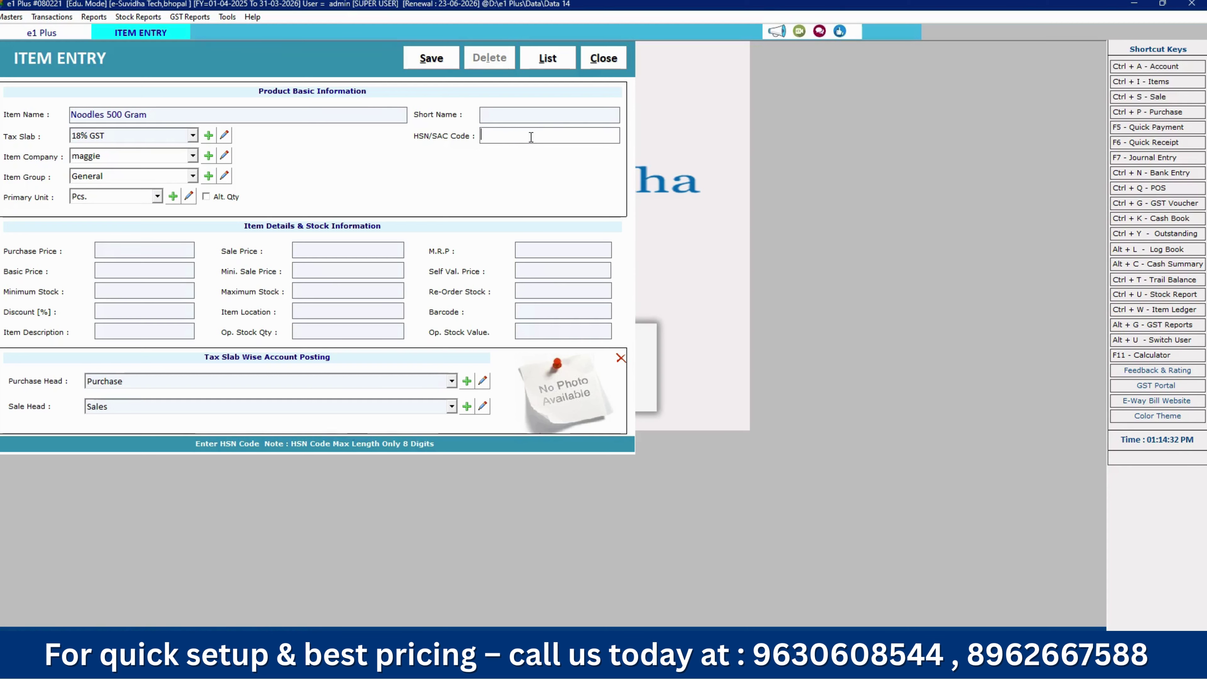
click(533, 117)
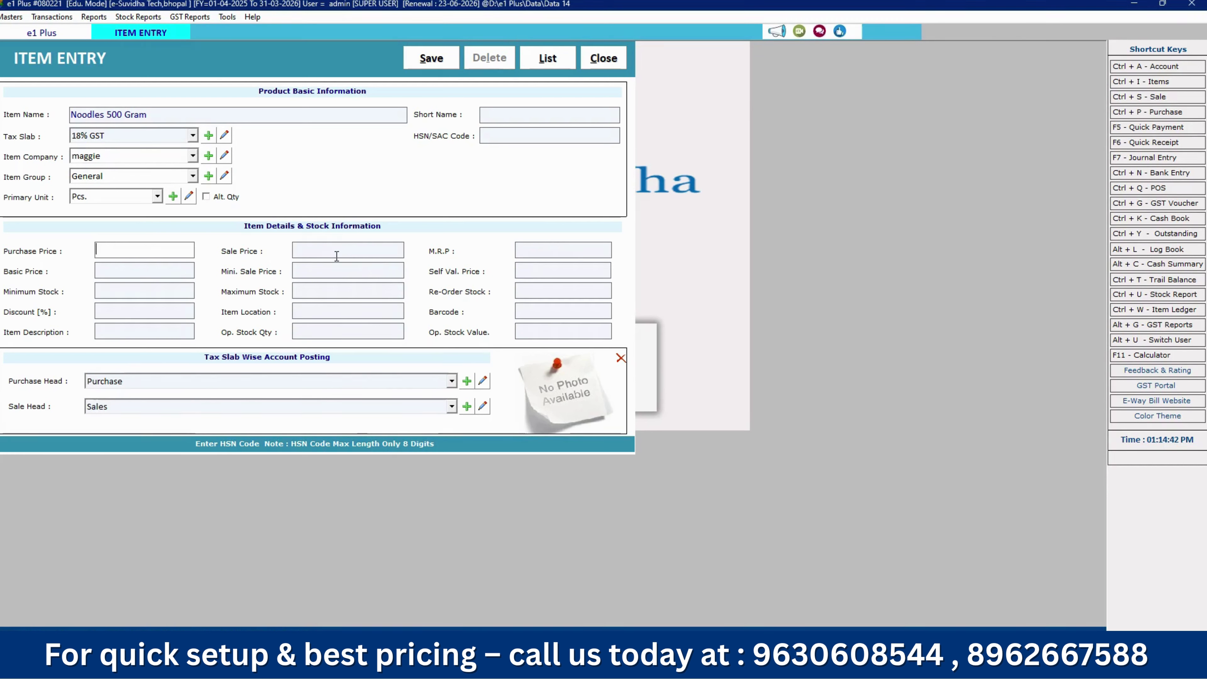
click(138, 253)
text(10)
key(Return)
click(300, 253)
text(18)
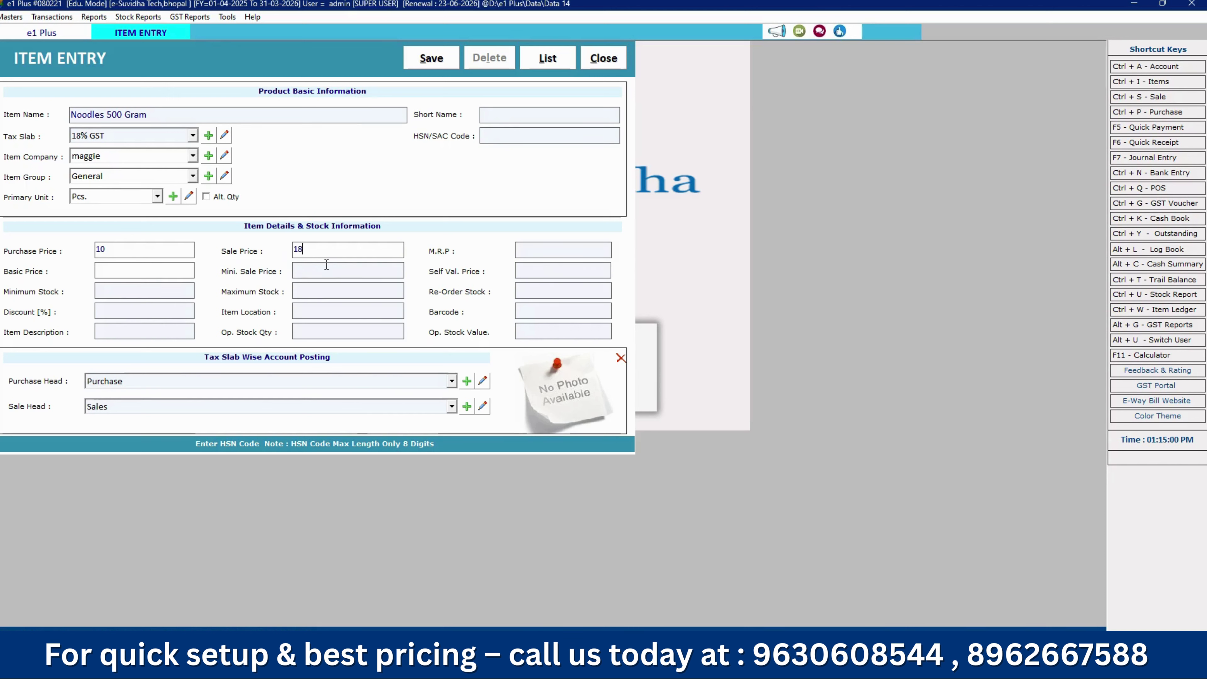
key(Tab)
text(22)
click(429, 59)
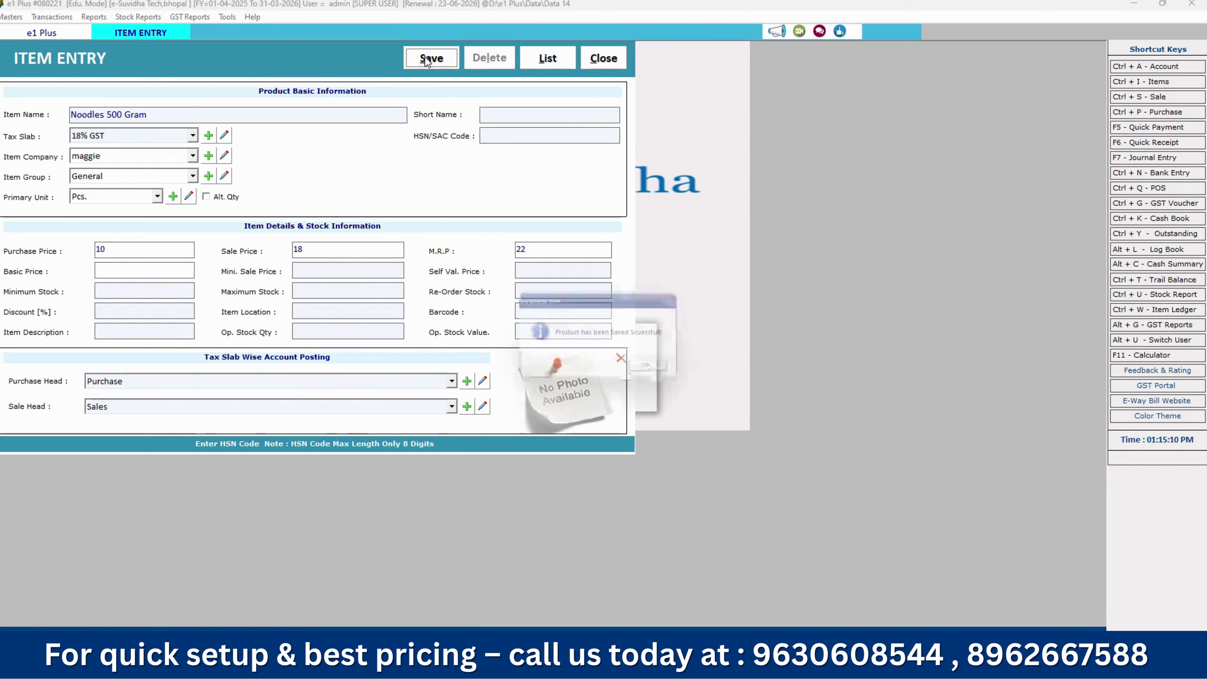
click(656, 371)
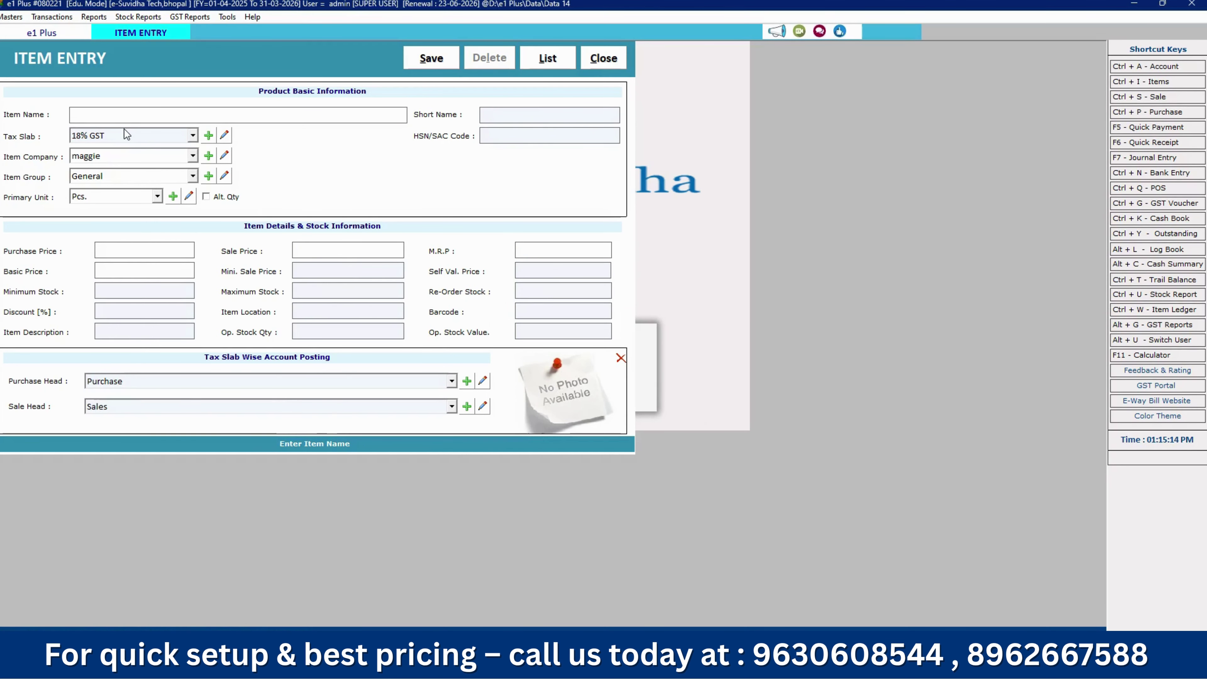
Name the next item "Noodlees 500 Gram" with item company Yippie, keeping 18% GST, item group General and unit Pcs
text(Noodlees 500 gram)
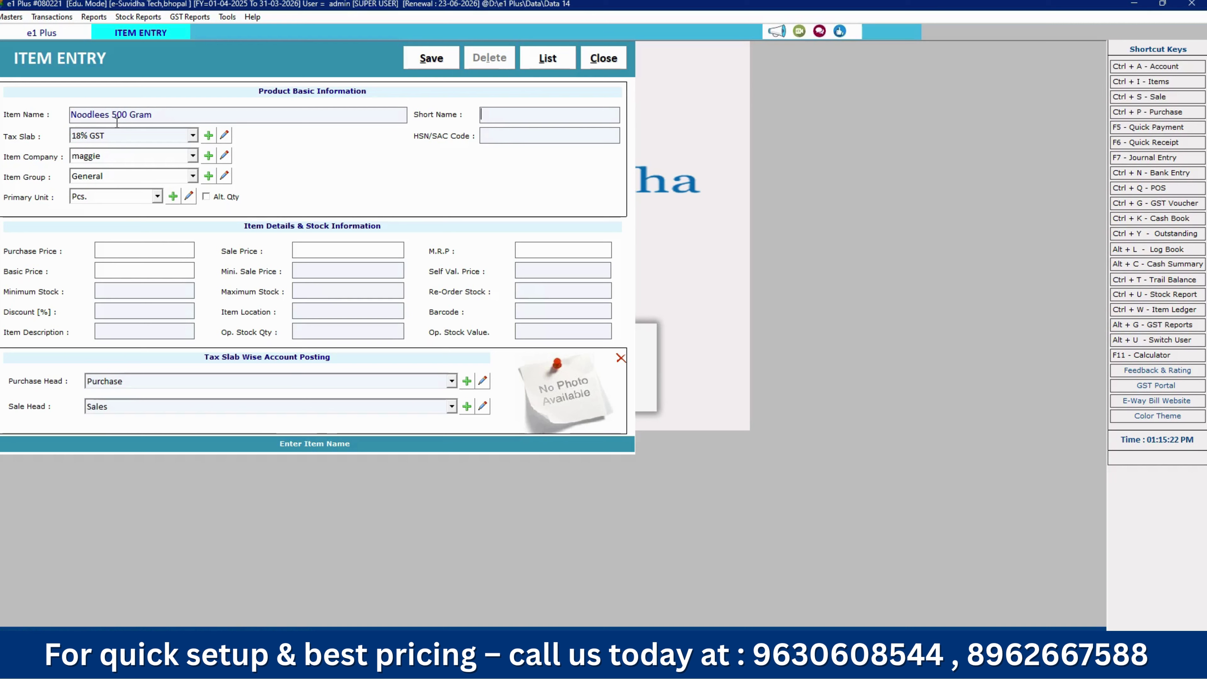
key(Return)
key(Return)
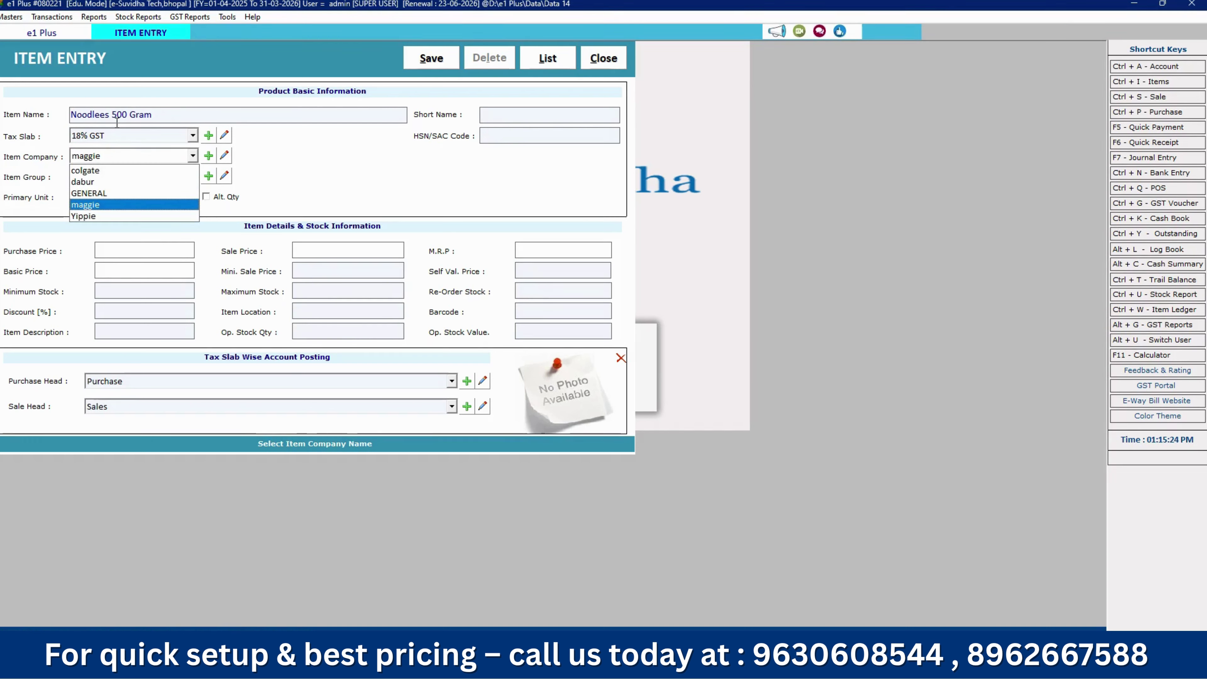
key(Down)
key(Return)
key(Return)
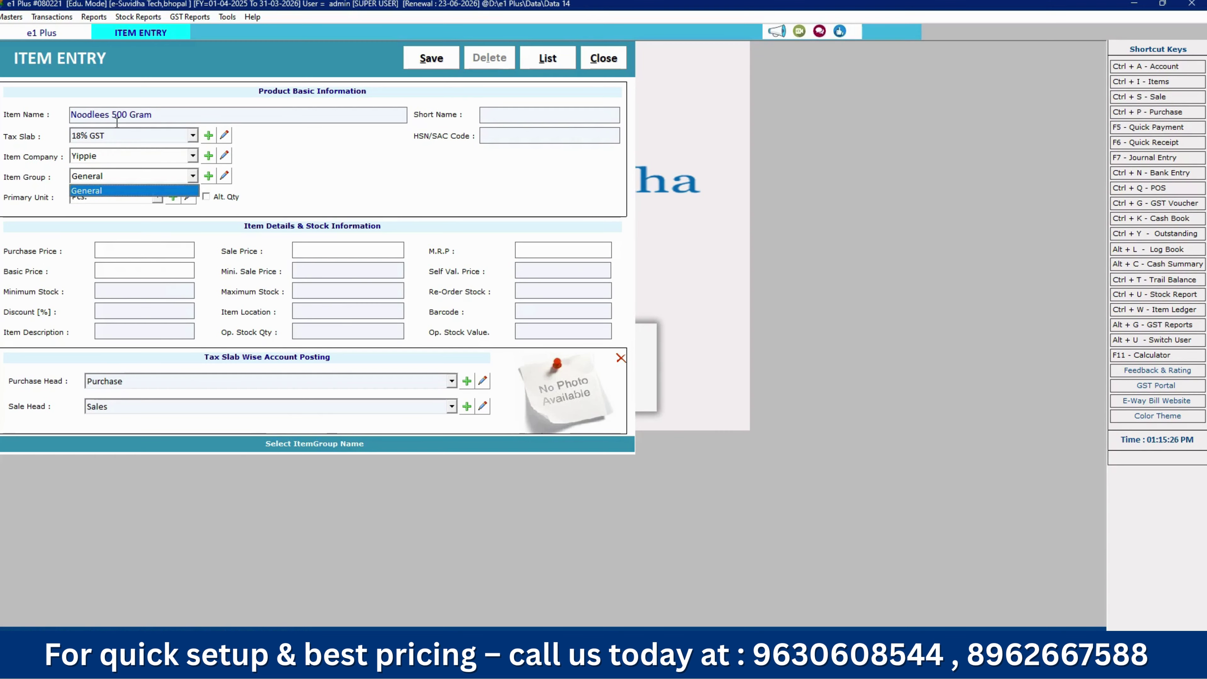
key(Return)
key(Return)
key(Return)
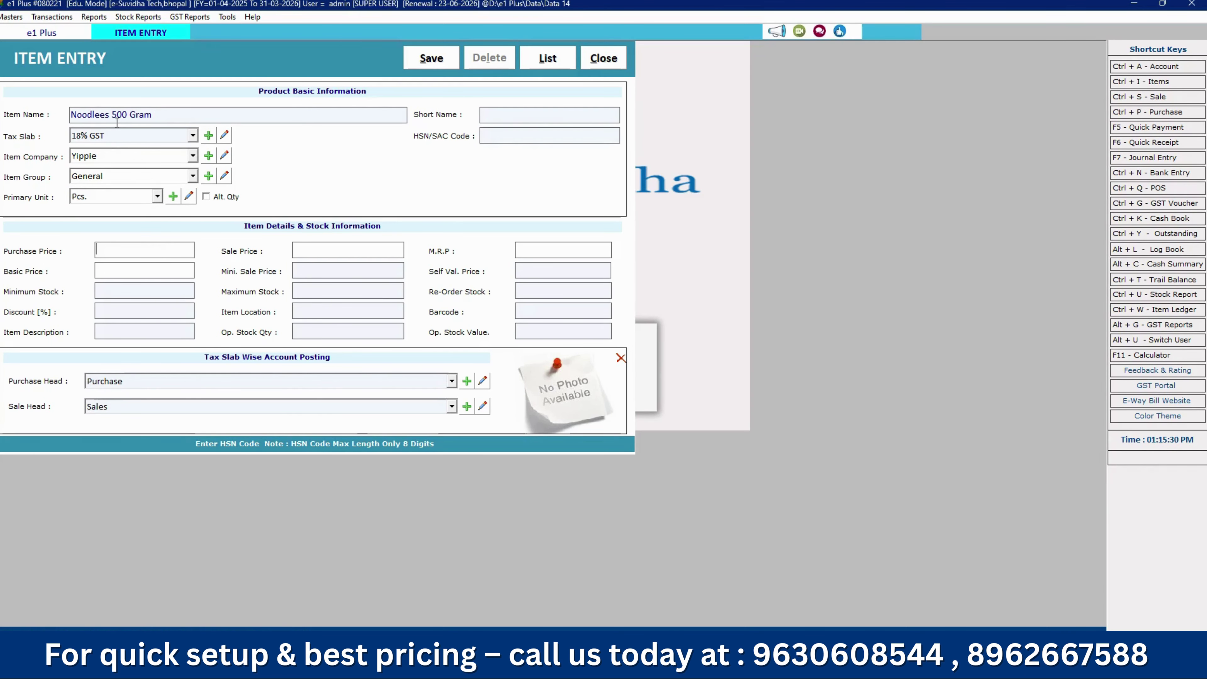
Set the Yippie noodles item's purchase price to 12, sale price to 19 and M.R.P. to 25, and save it
text(1219)
key(Return)
text(25)
click(436, 66)
click(654, 370)
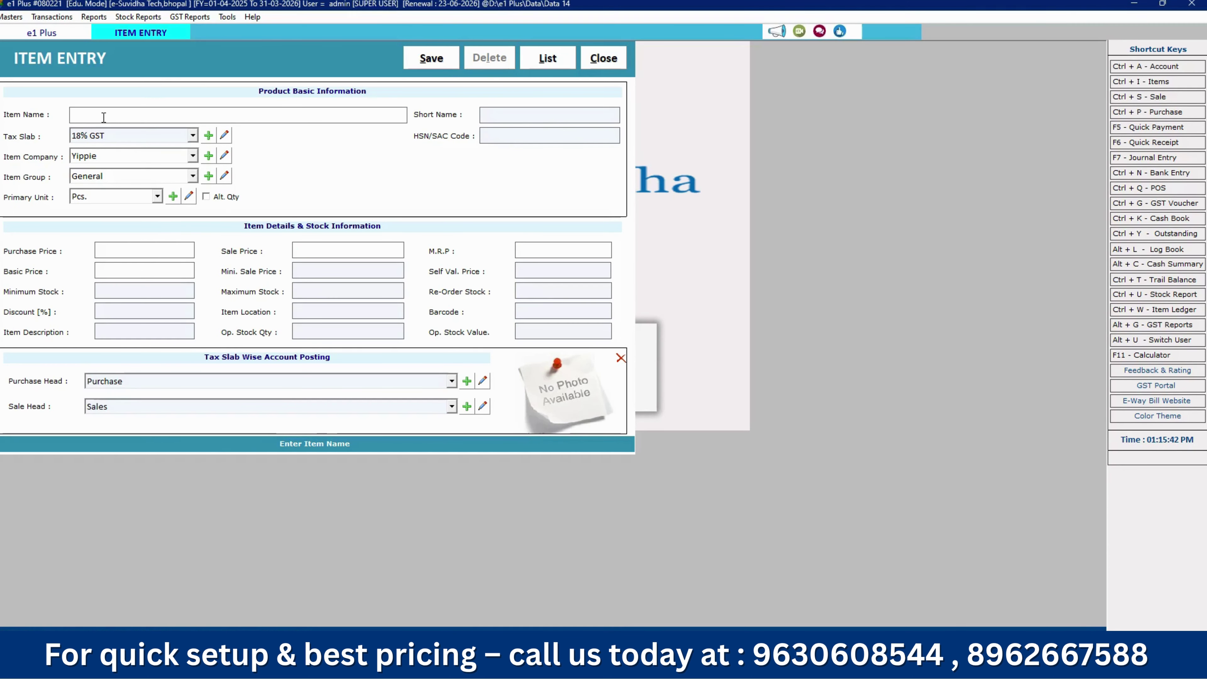
Name a further item "Toothpaste" with item company colgate, keeping 18% GST, item group General and unit Pcs
text(toothpaste)
key(Return)
key(Return)
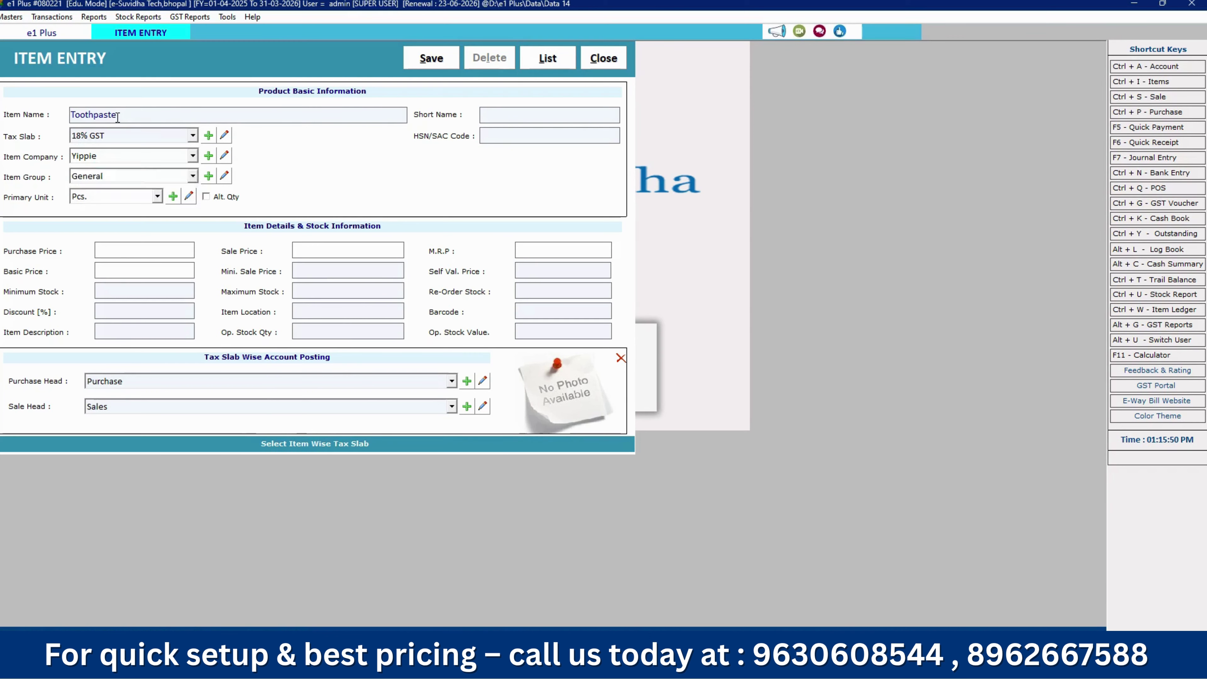
key(Up)
key(Up)
key(Up)
key(Up)
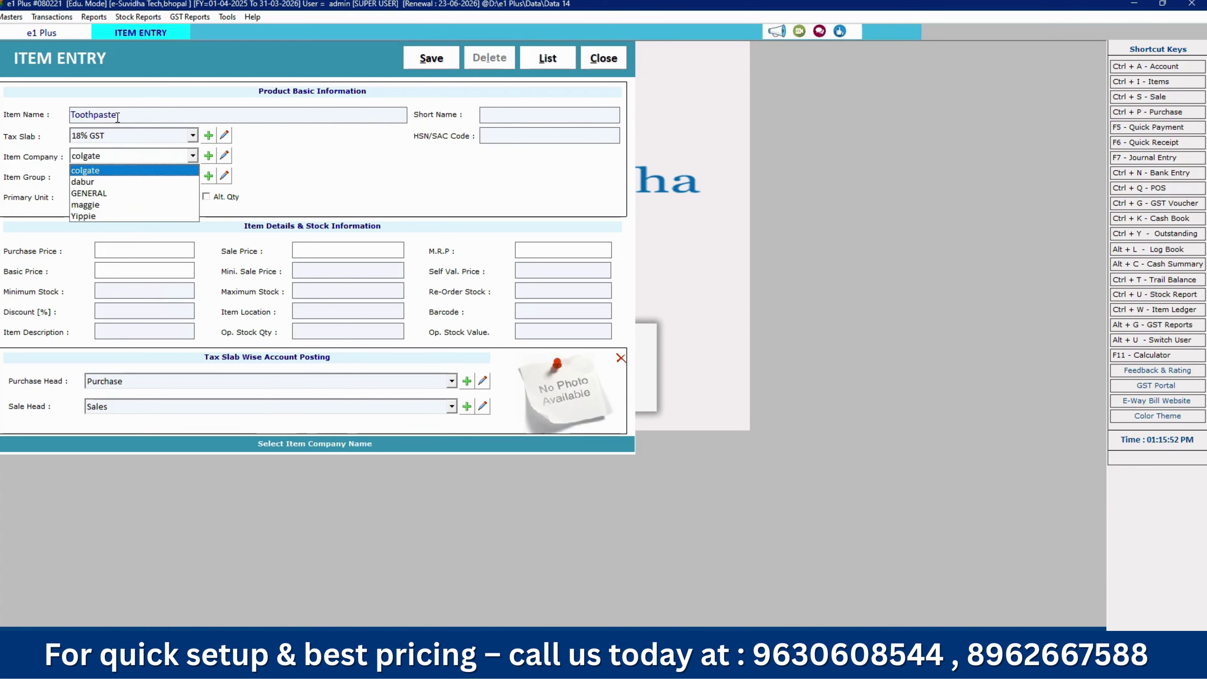
key(Return)
key(Return)
key(Return)
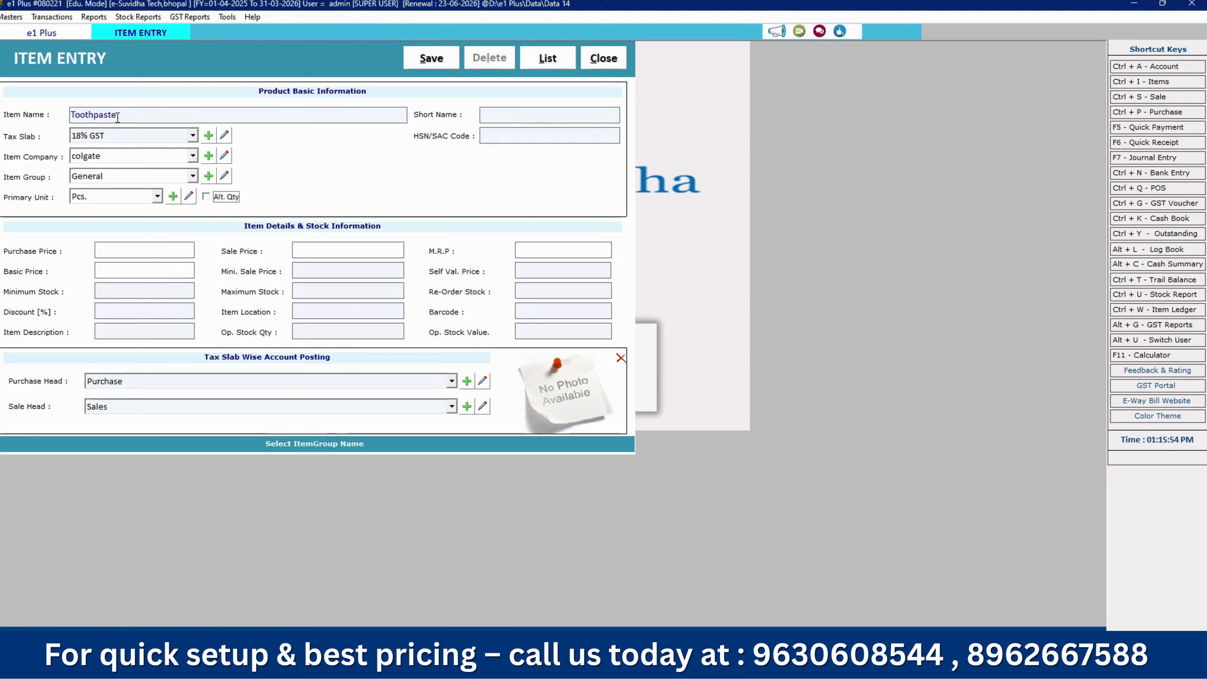
Set the toothpaste's purchase price to 50, sale price to 70 and M.R.P. to 85, and save the item
key(Return)
text(50)
key(Return)
text(70)
key(Return)
text(85)
click(430, 60)
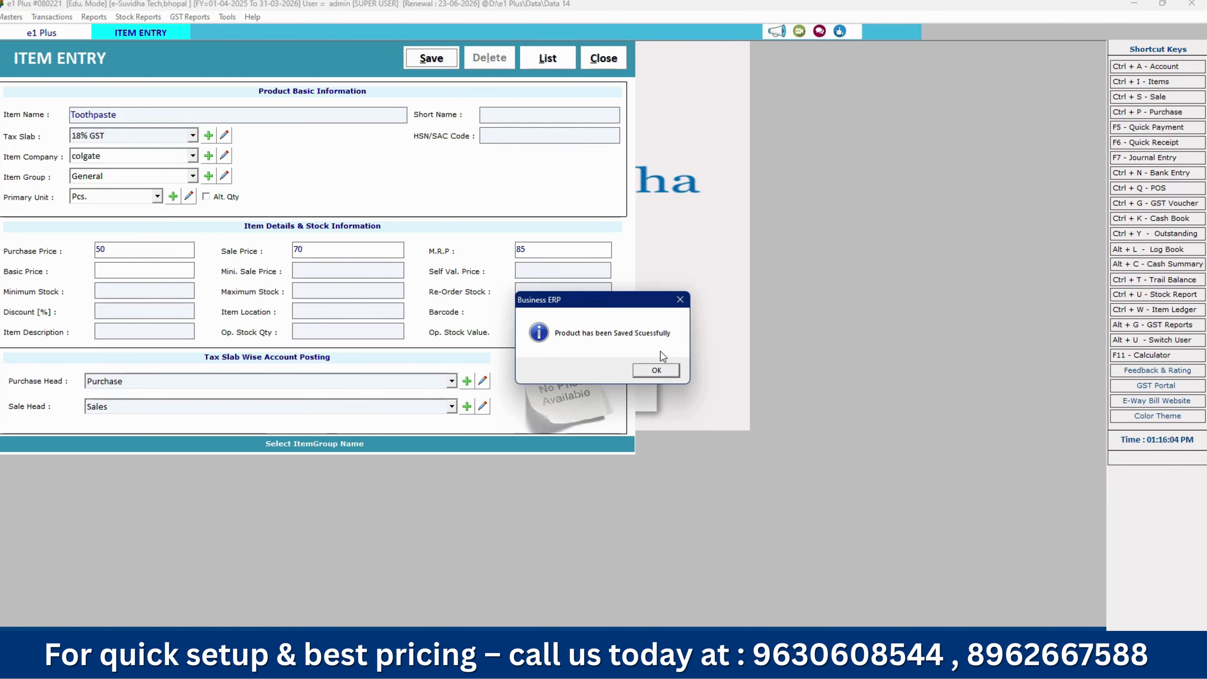
click(665, 370)
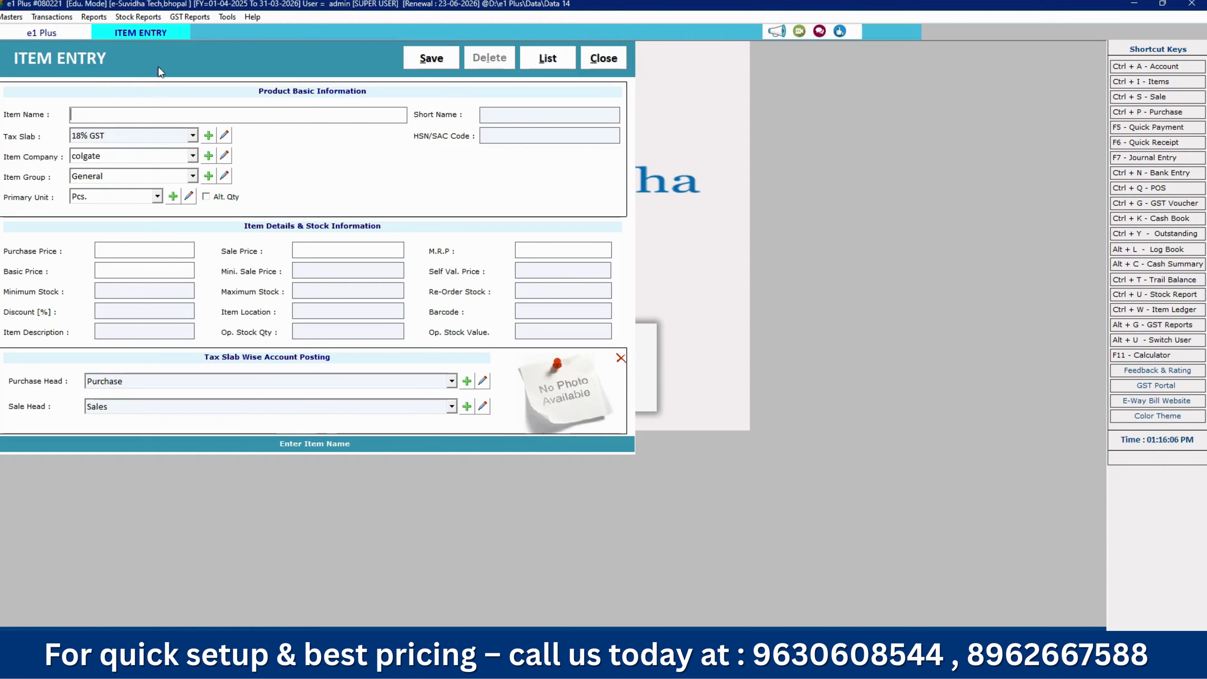
Leave item entry and start a new bill in the purchase bills list
click(603, 58)
click(11, 17)
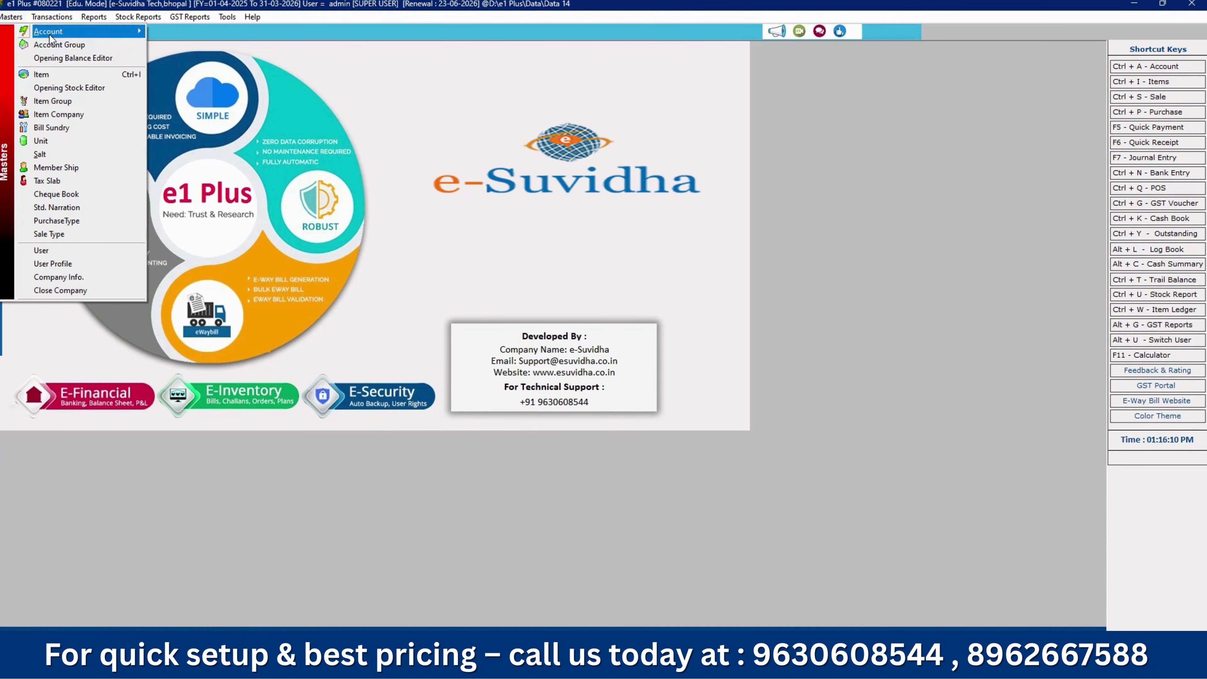
click(476, 113)
click(58, 18)
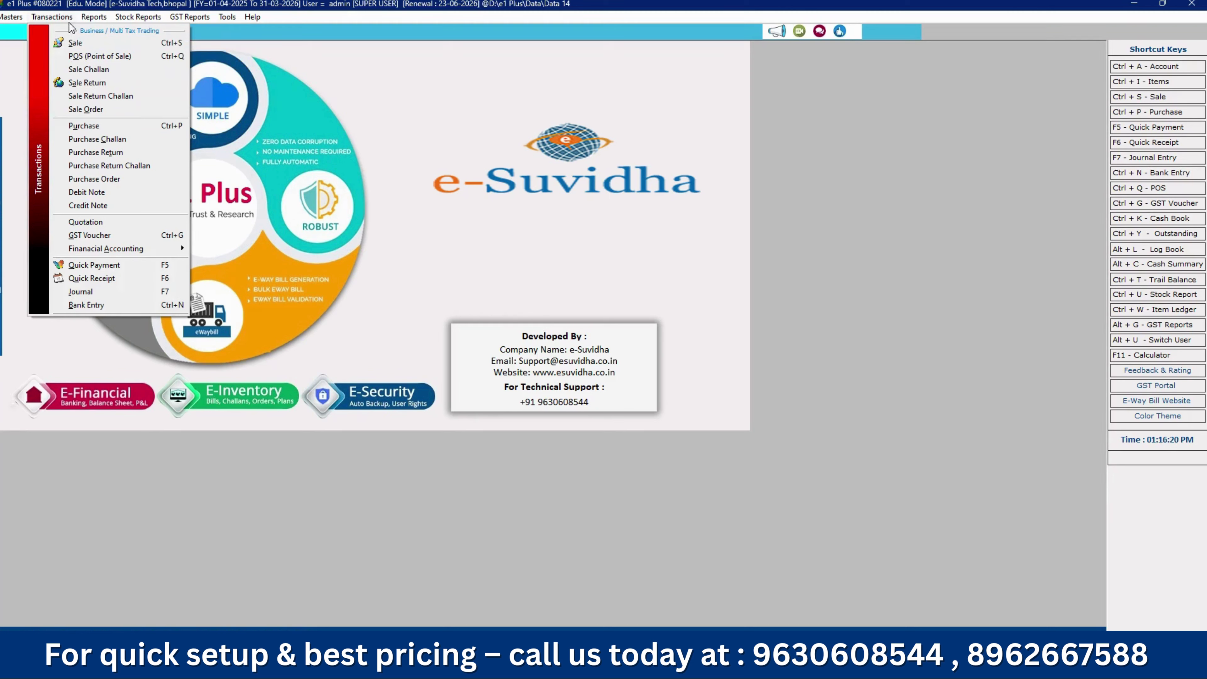
click(52, 20)
click(54, 20)
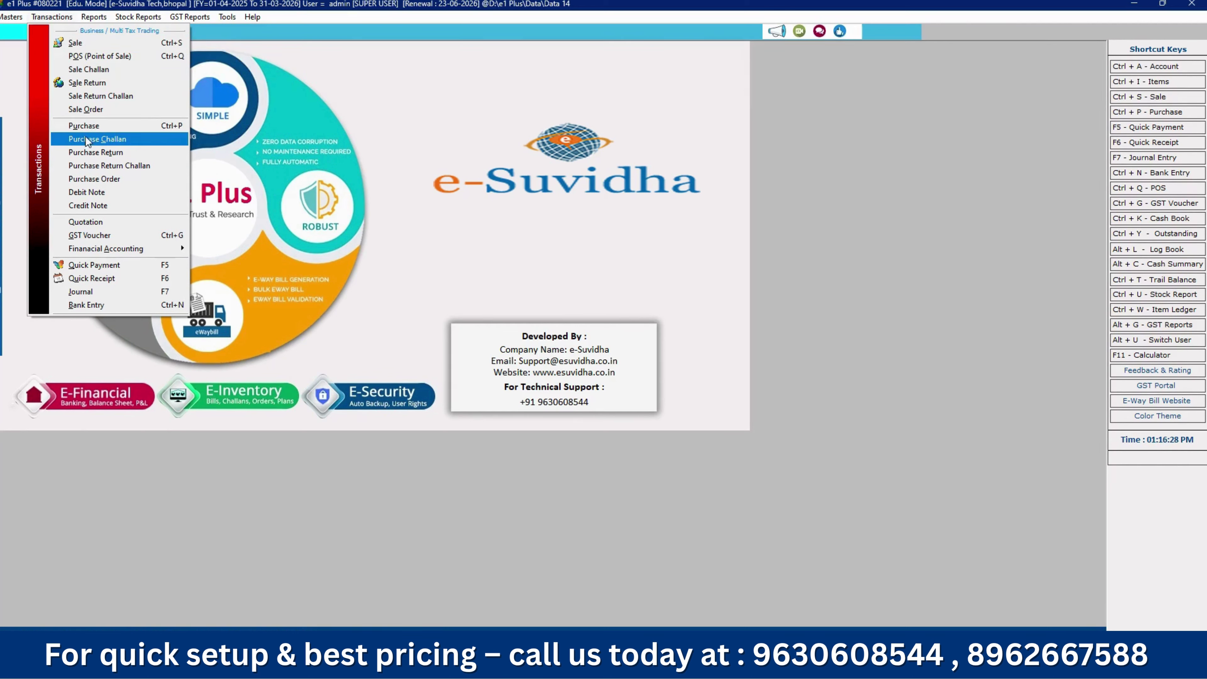
click(101, 128)
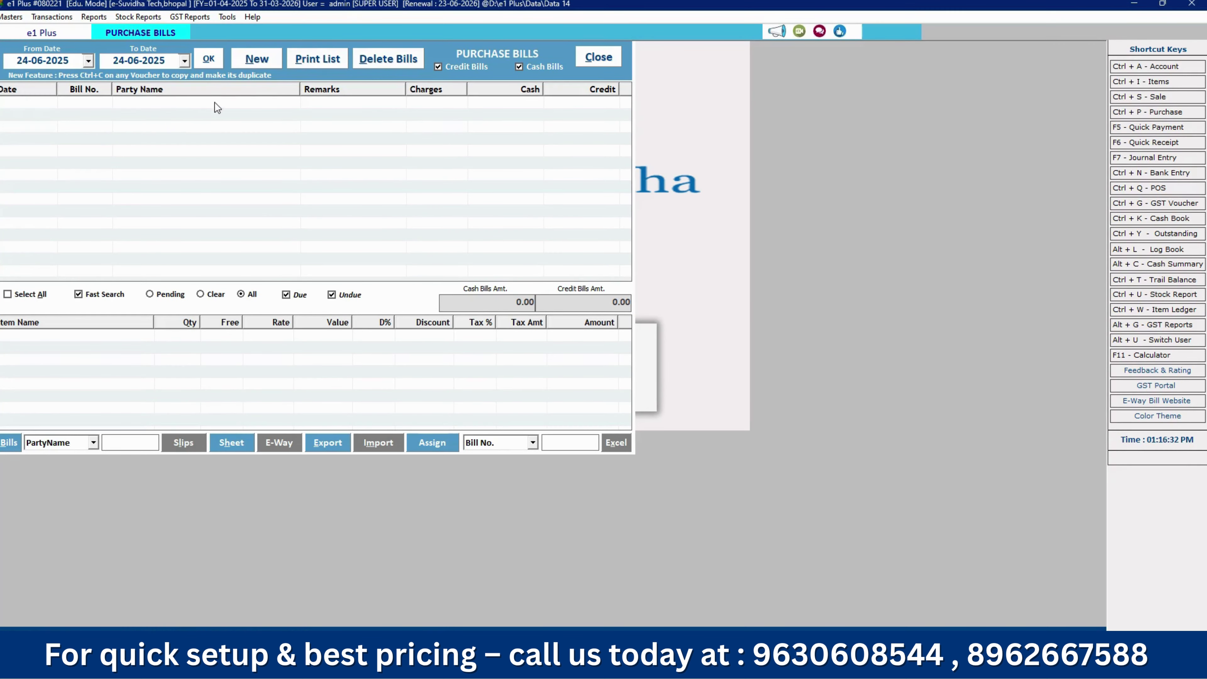
click(252, 60)
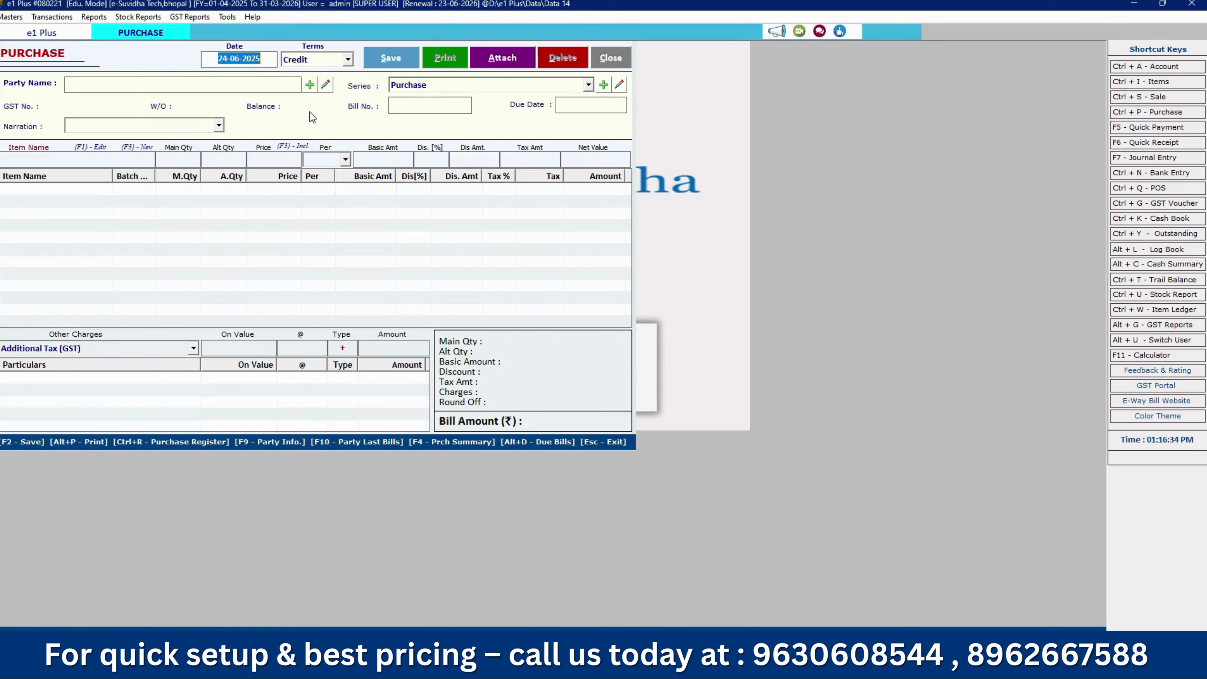
Switch the purchase bill's payment terms to Cash and back to Credit
click(106, 87)
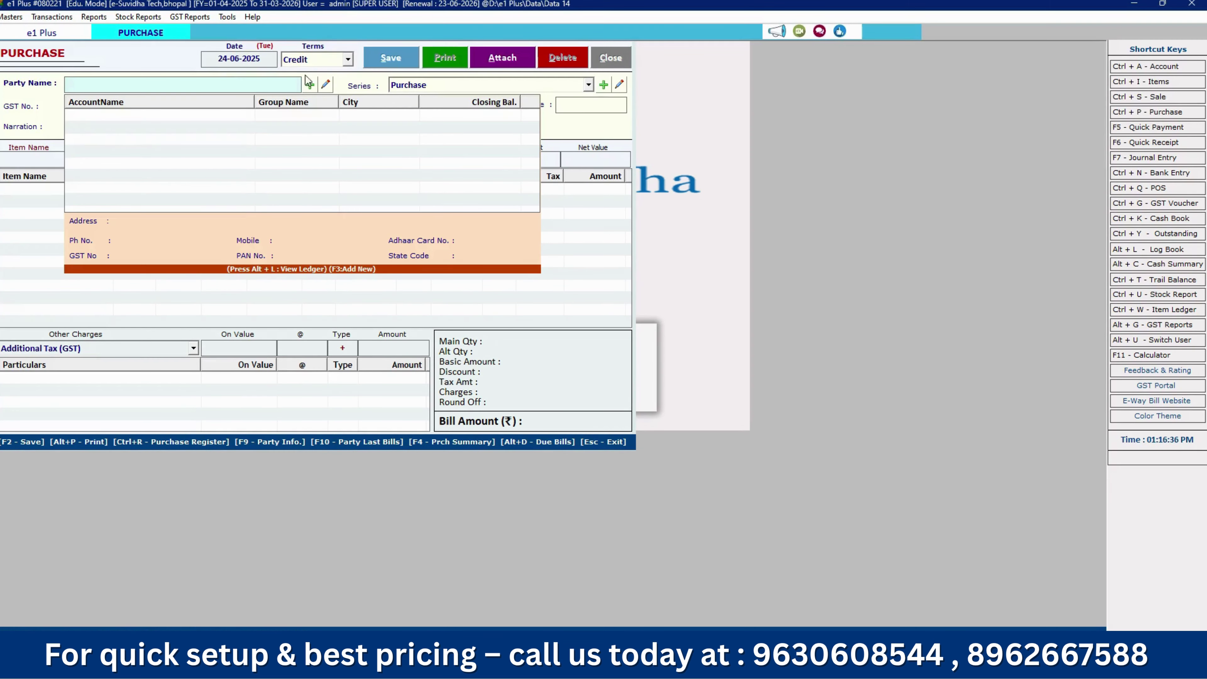
click(270, 62)
click(315, 59)
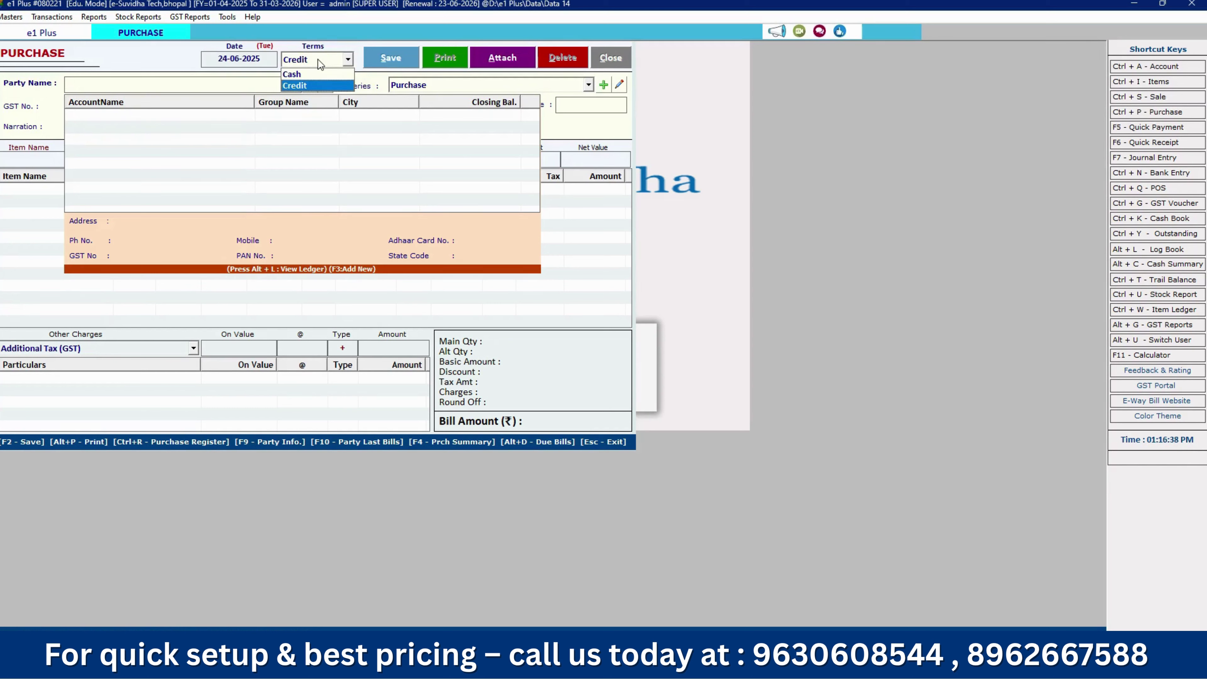
click(306, 74)
click(342, 61)
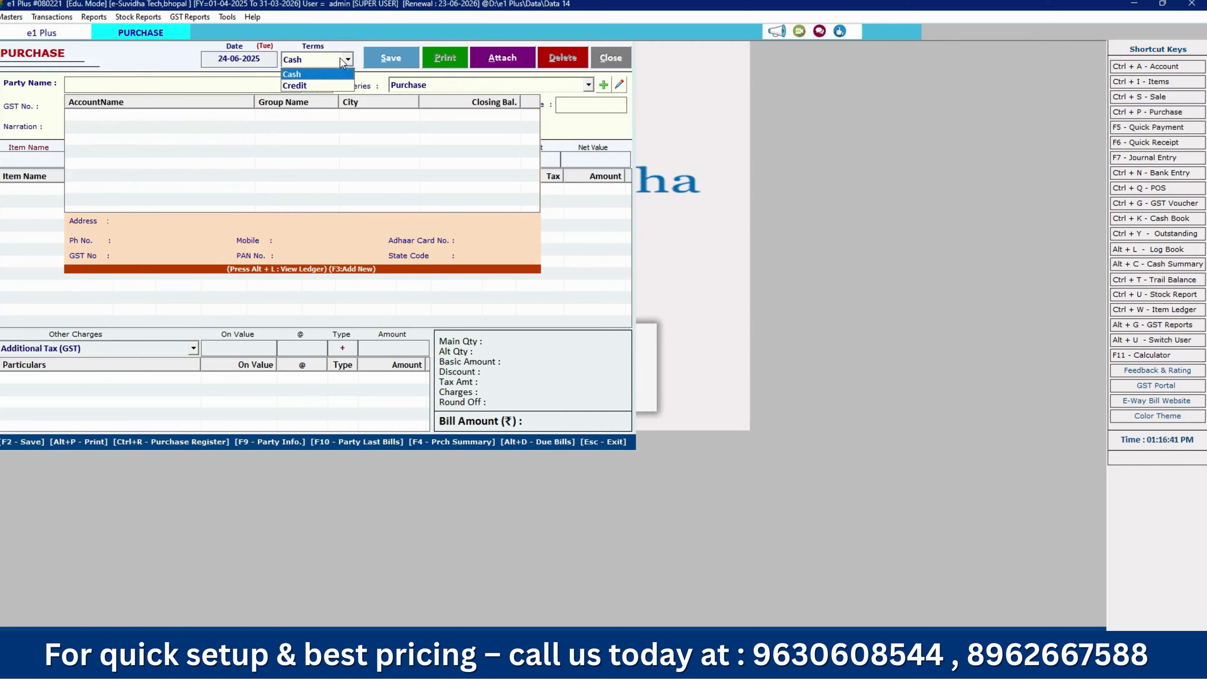
click(326, 84)
click(314, 62)
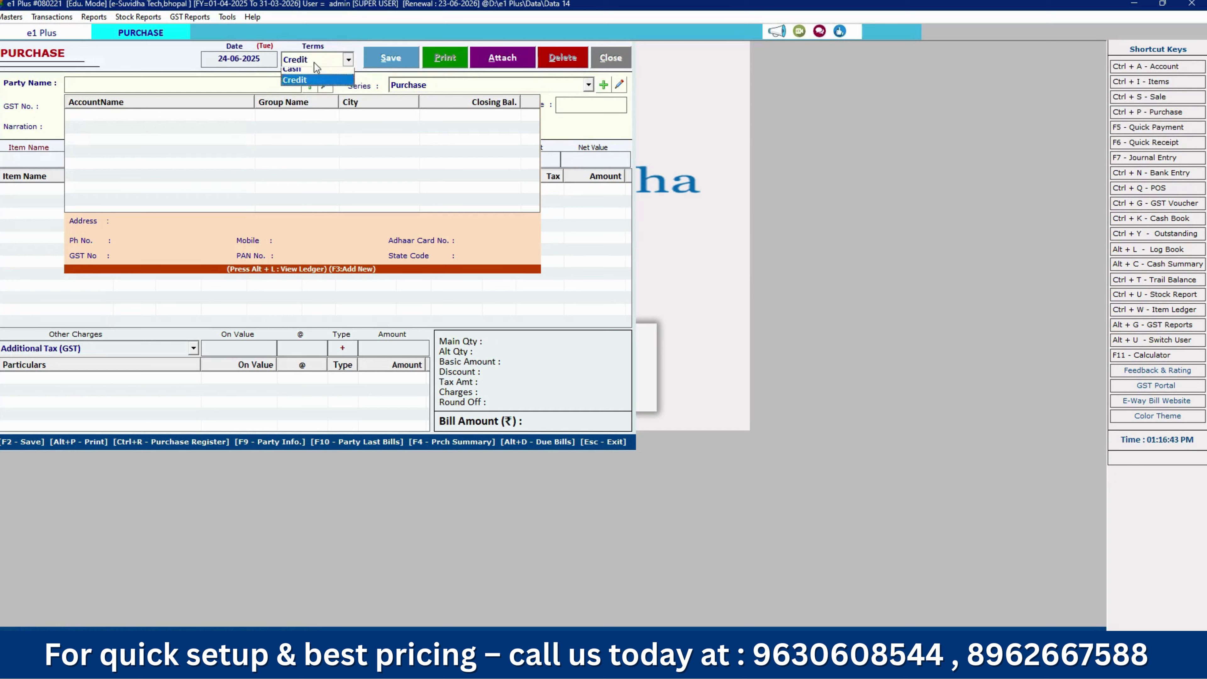
click(318, 83)
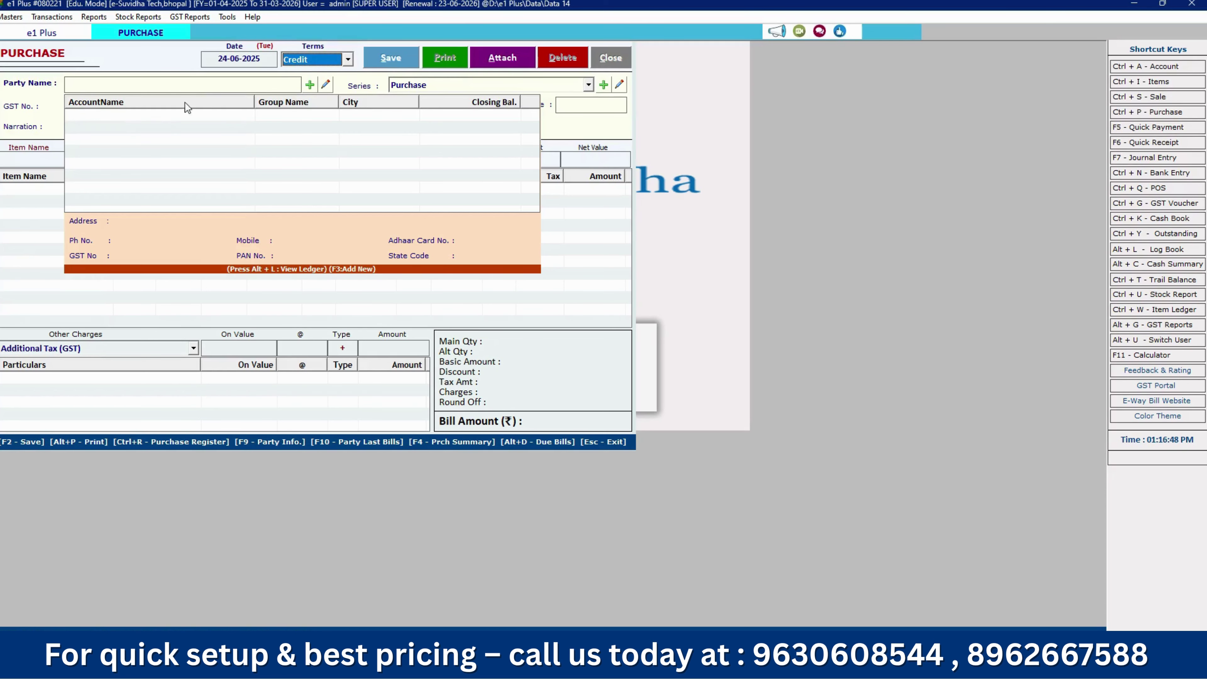
click(201, 80)
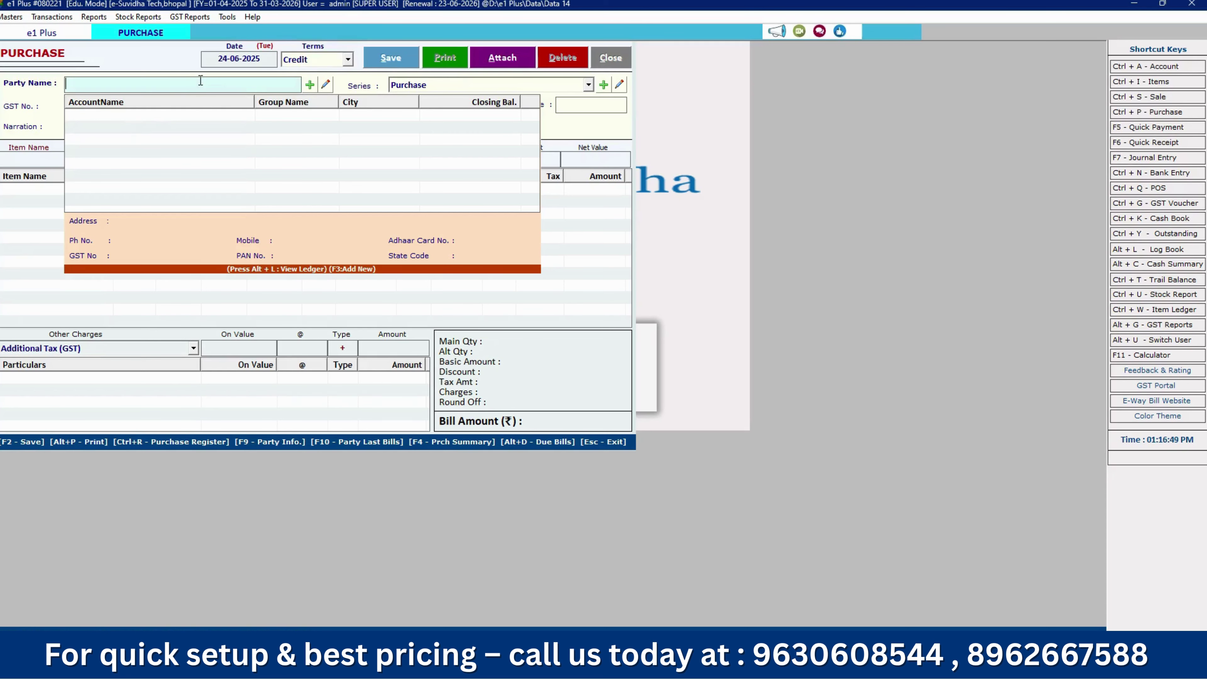
click(310, 85)
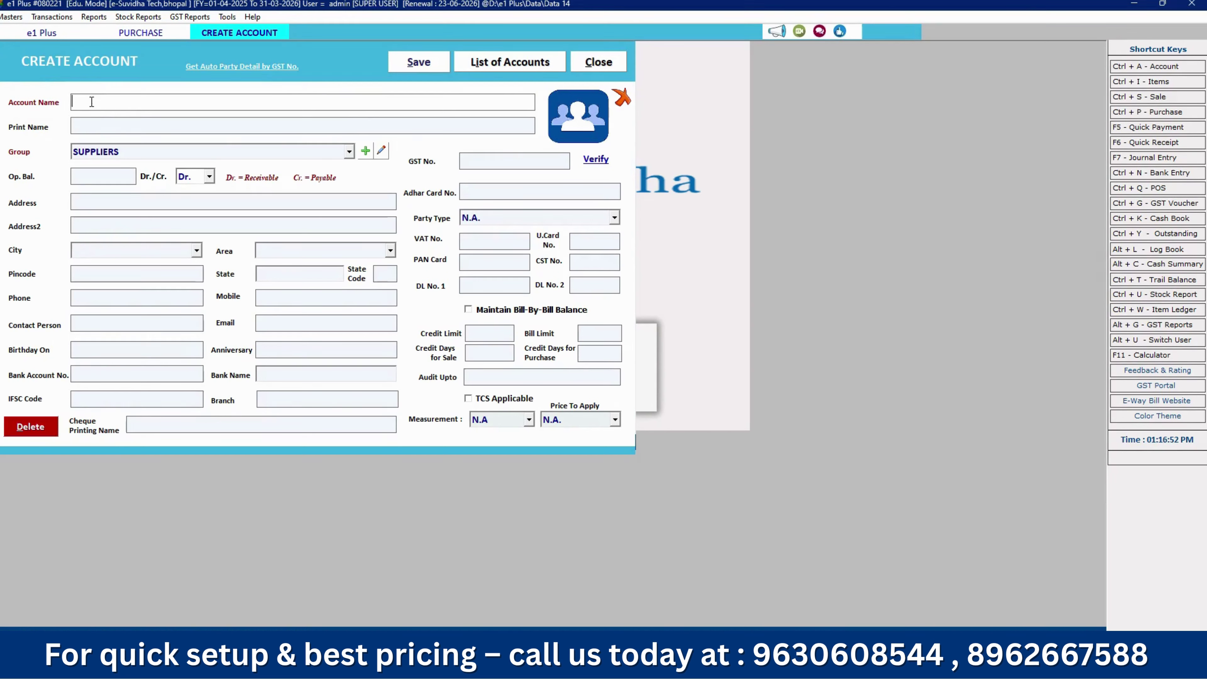
click(142, 151)
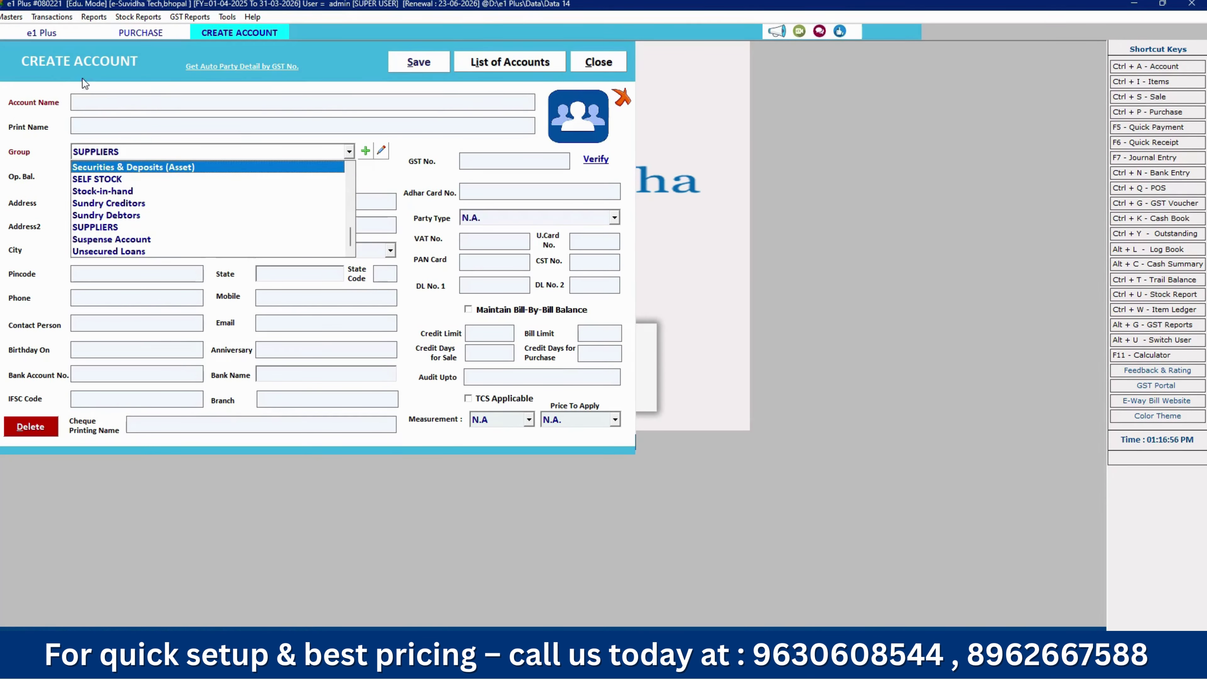
click(596, 66)
click(573, 69)
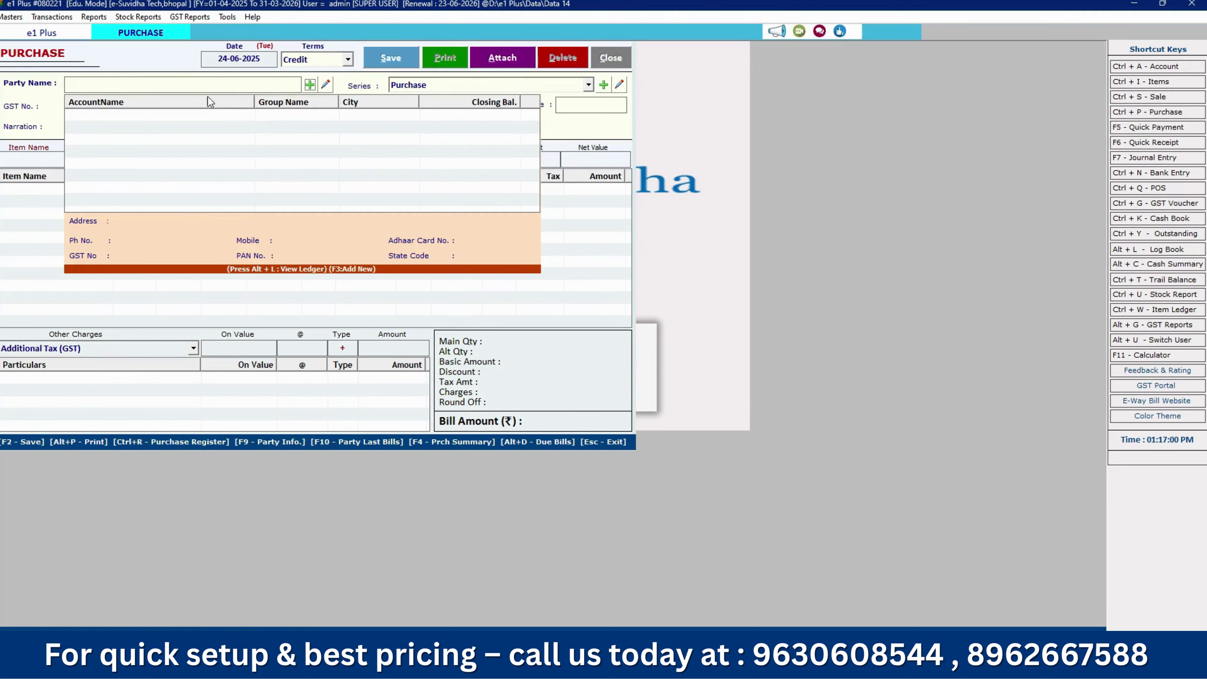
click(81, 87)
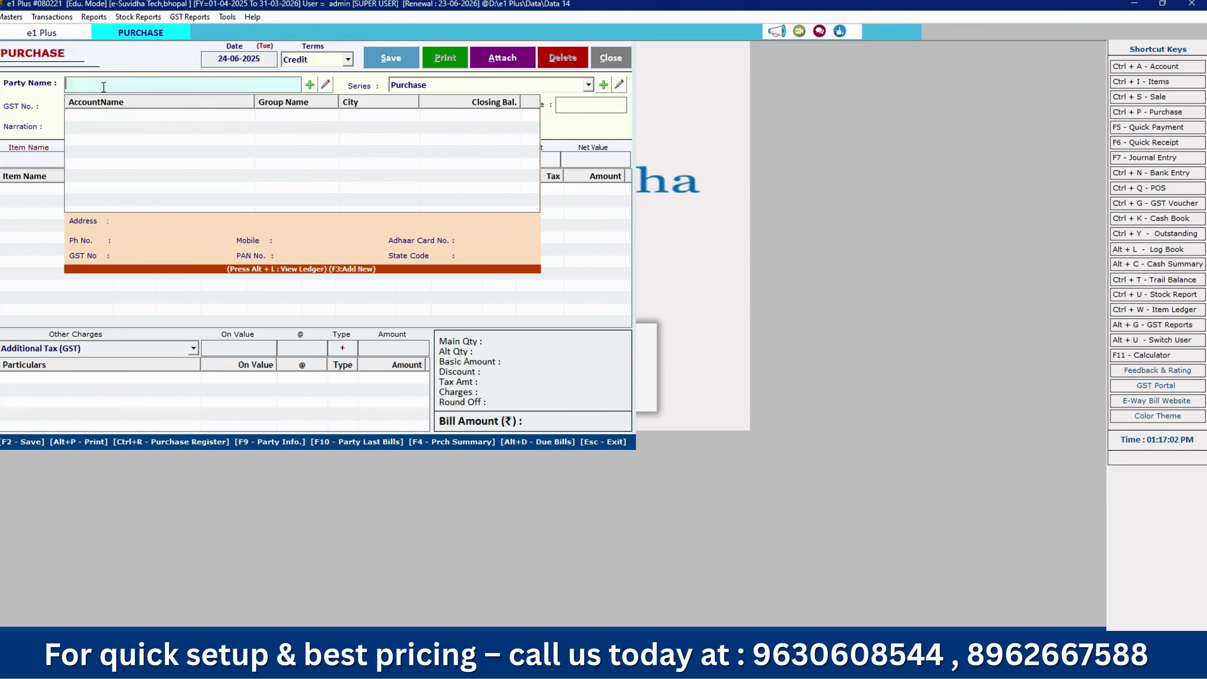
Begin a new party account from the purchase bill, named "Supplier-1" and assigned to the SUPPLIERS group
click(310, 85)
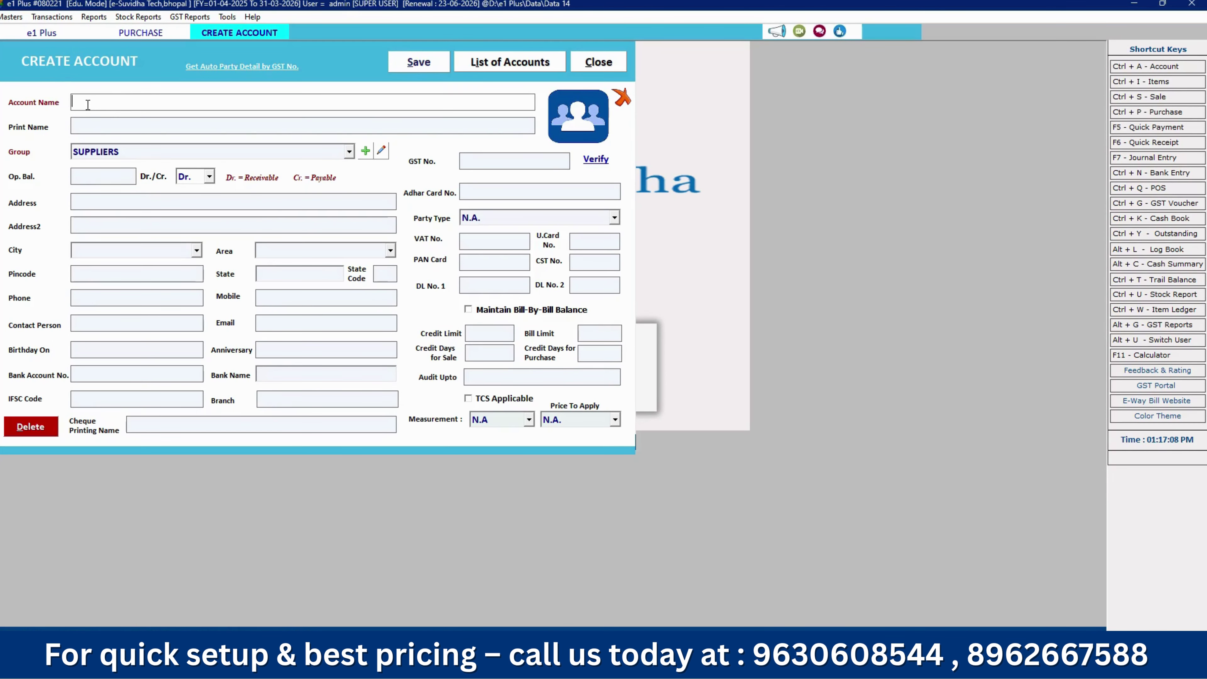
text(supplier-1)
key(Return)
key(Return)
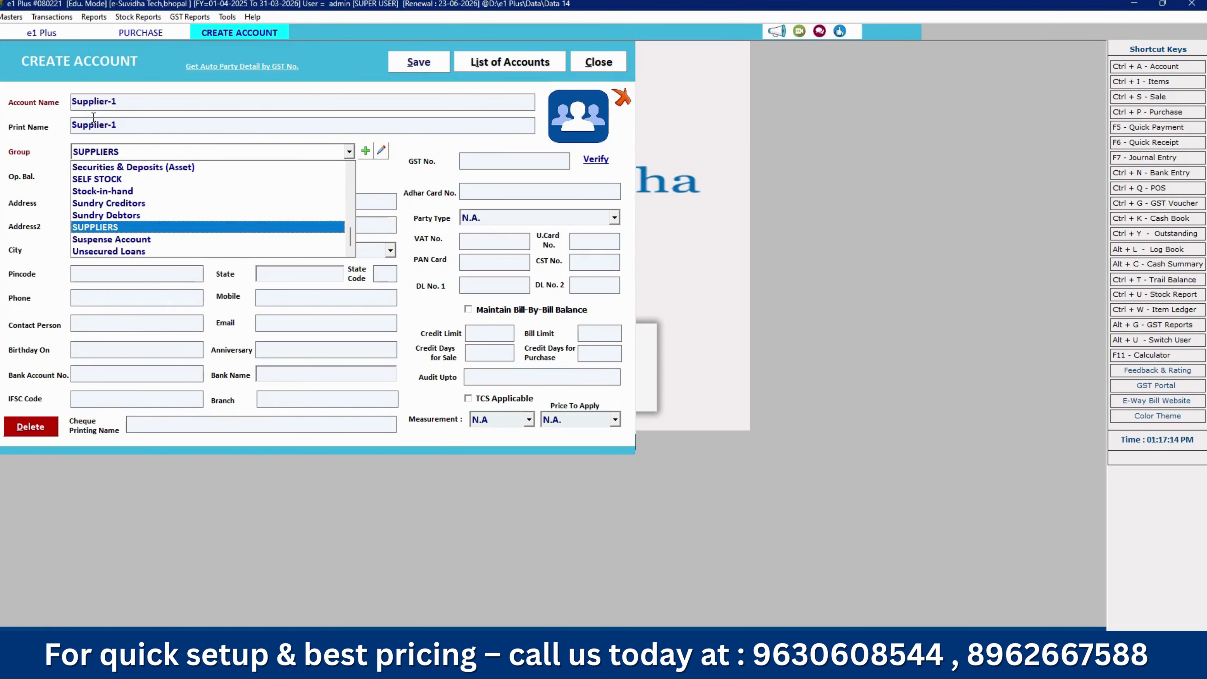
key(Return)
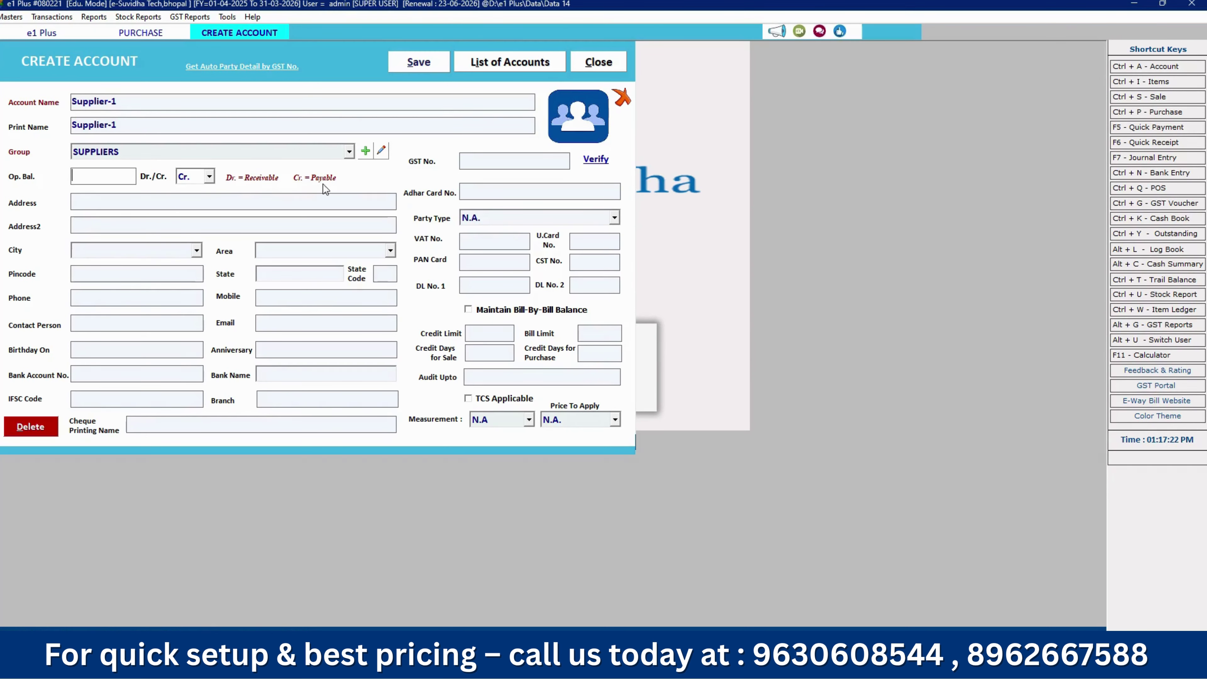
Keep the supplier's opening balance type as Cr. and fill in the supplier's address
click(208, 177)
click(208, 180)
click(117, 195)
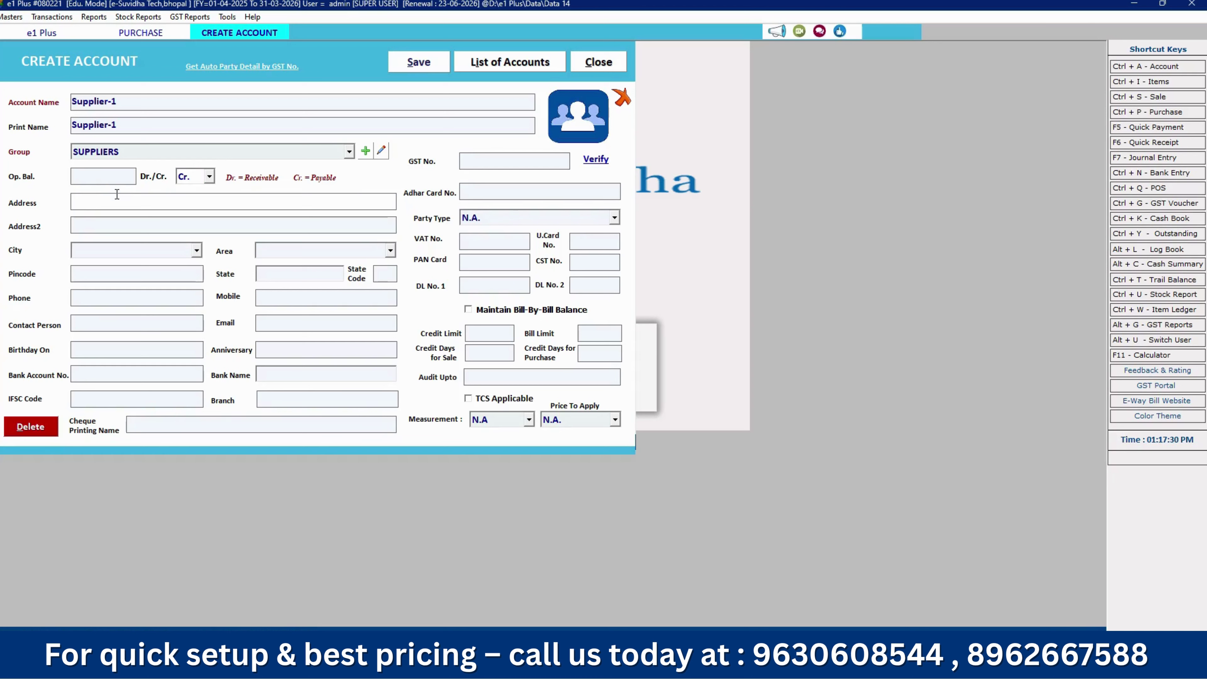
text(bhopal mp nagar)
key(Return)
key(Return)
key(Return)
key(Return)
key(Return)
key(Return)
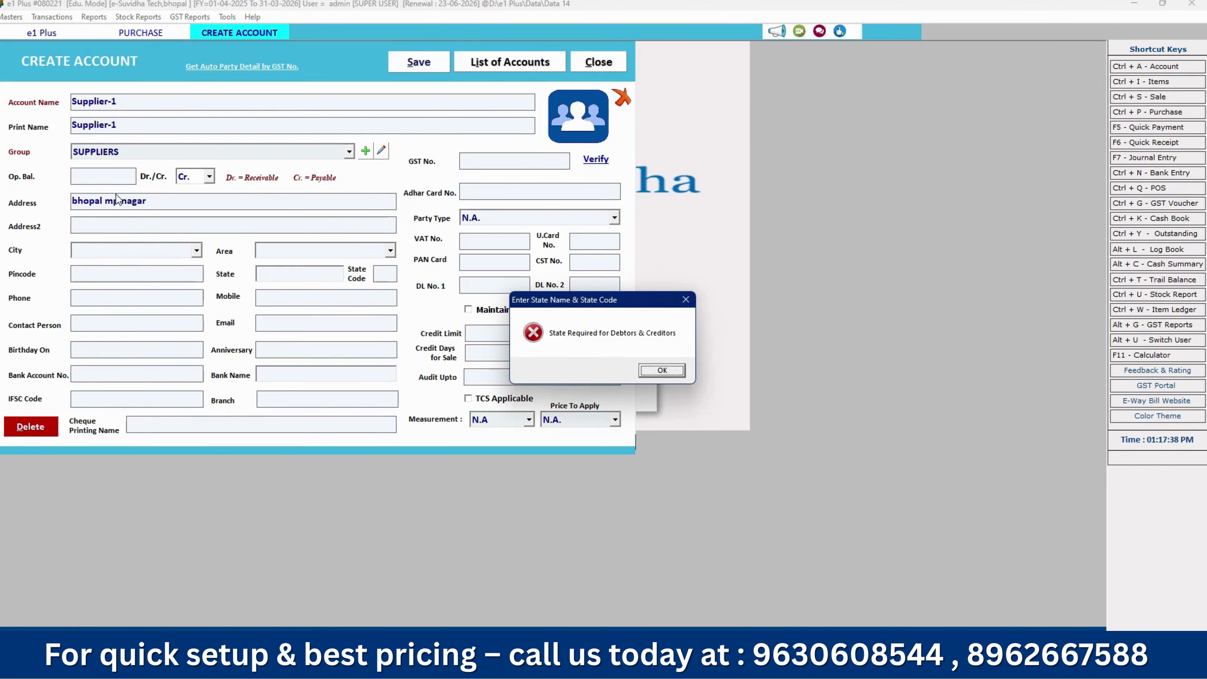
click(661, 370)
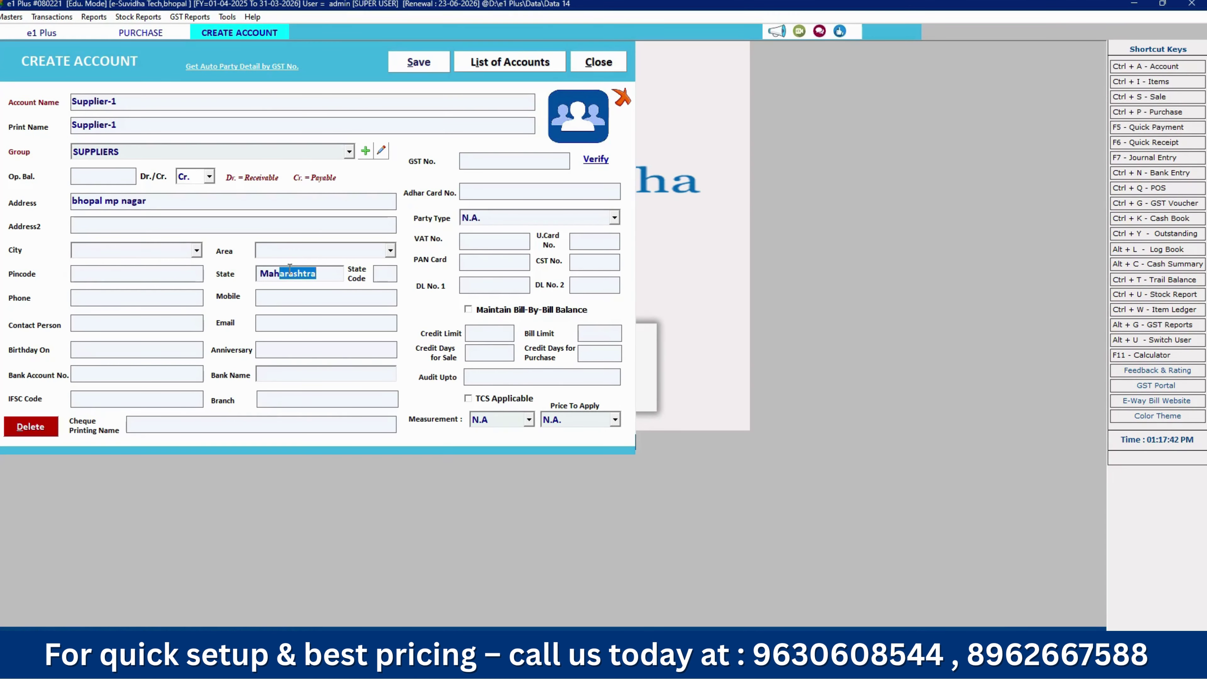
Set the supplier's state to Madhya Pradesh and save the new account
key(BackSpace)
key(BackSpace)
text(d)
key(Return)
click(420, 64)
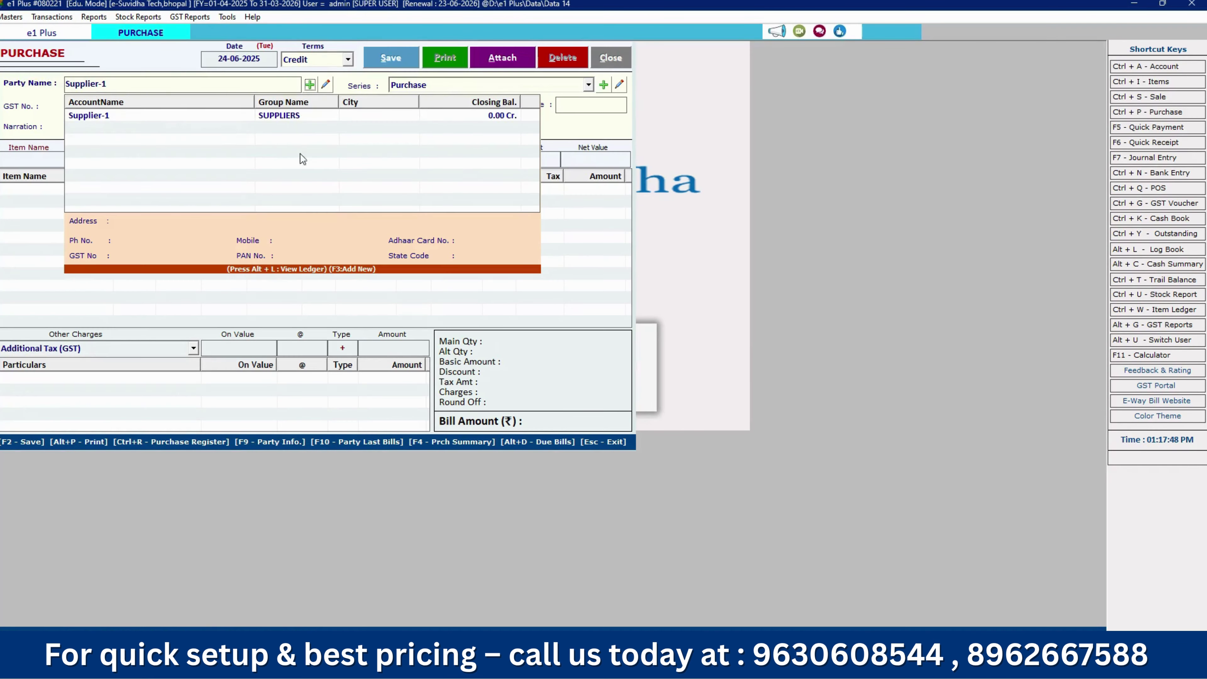
Choose Supplier-1 as the bill's party with the Purchase series and bill number 1, leaving bill date, due date and narration blank
click(107, 115)
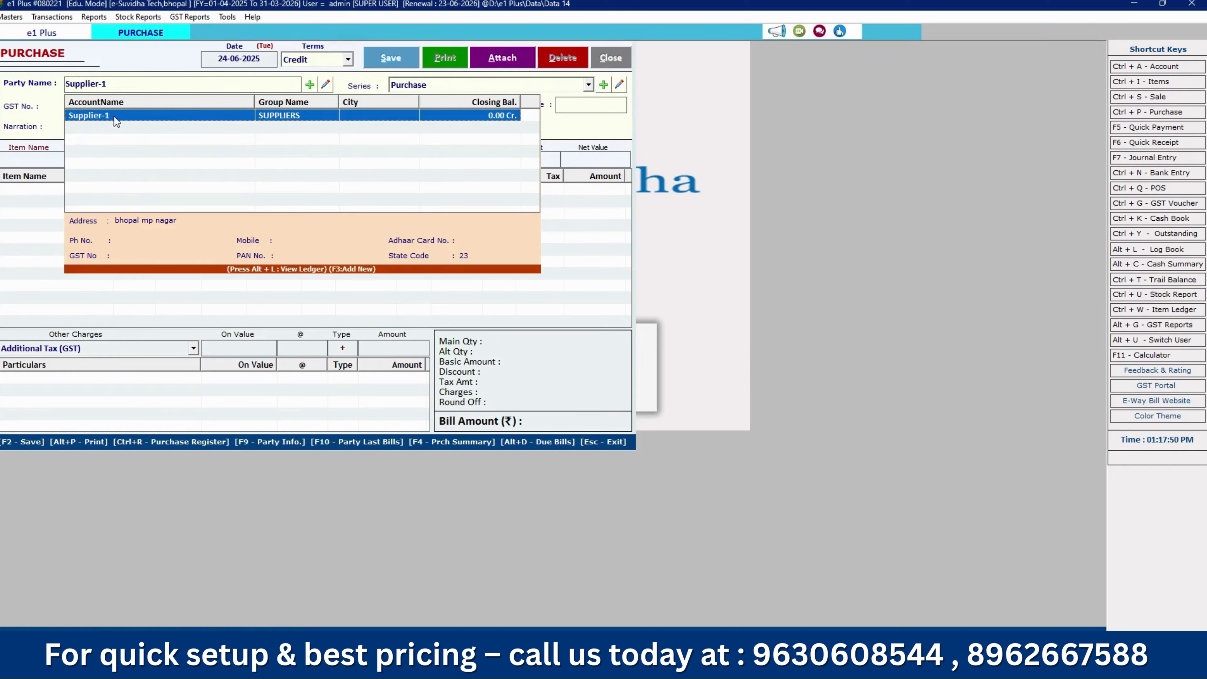
click(190, 115)
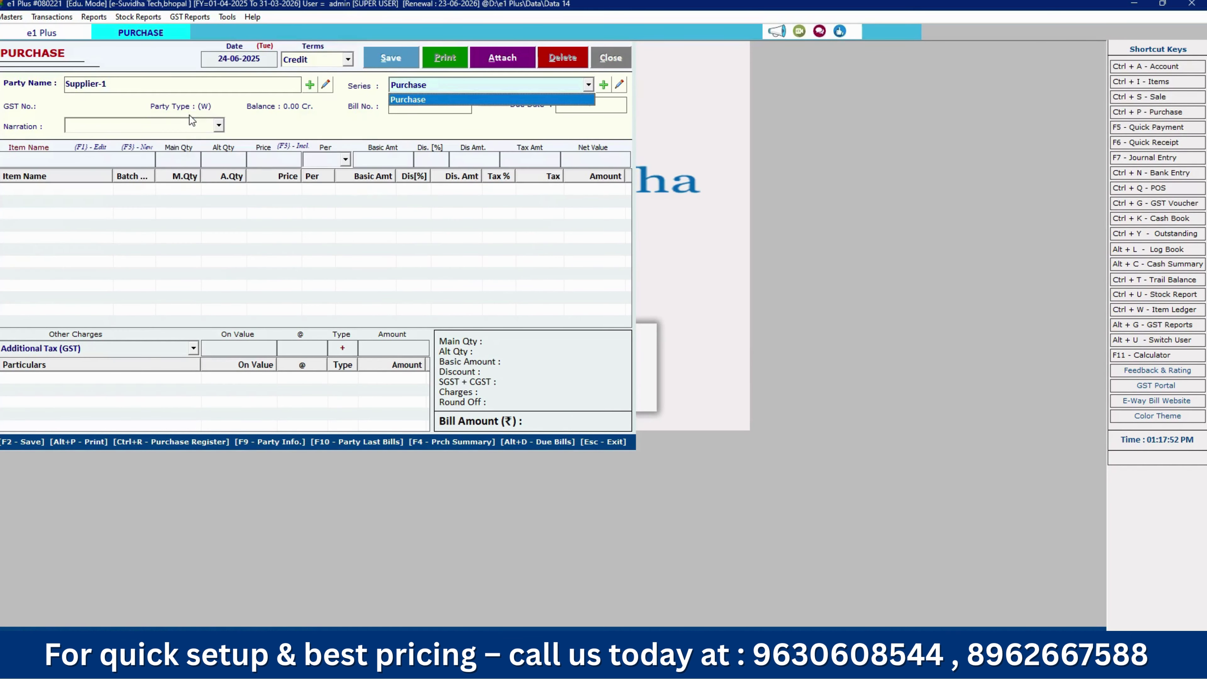
click(433, 98)
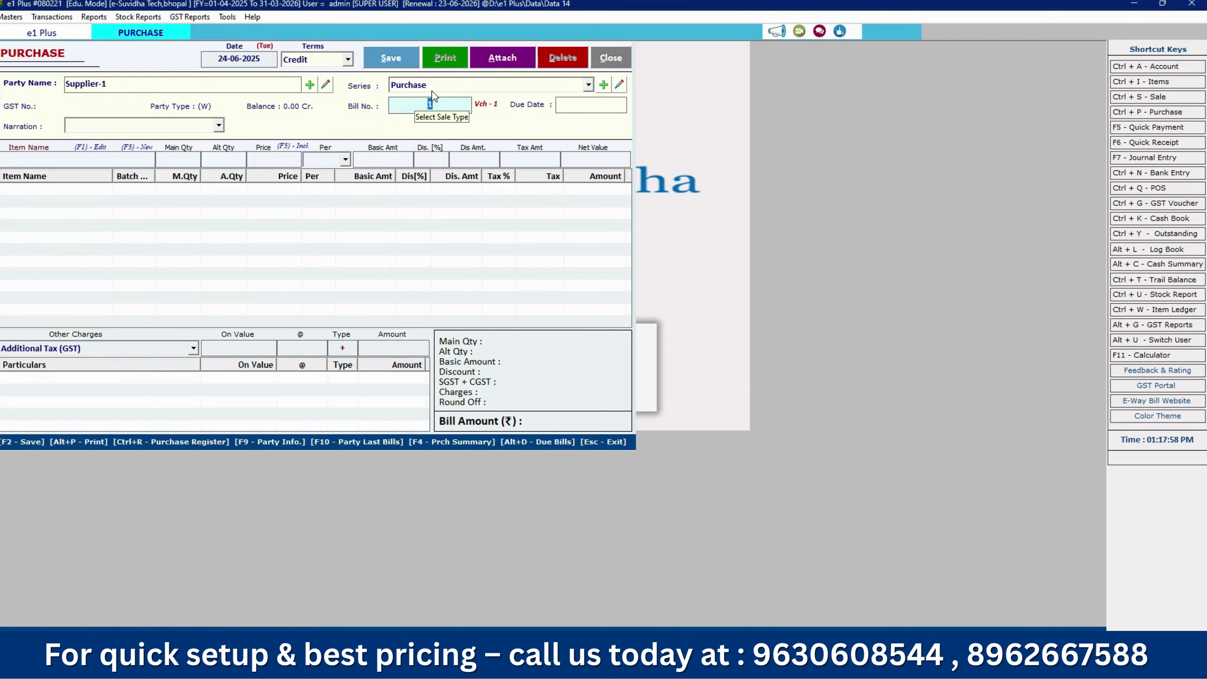
key(Return)
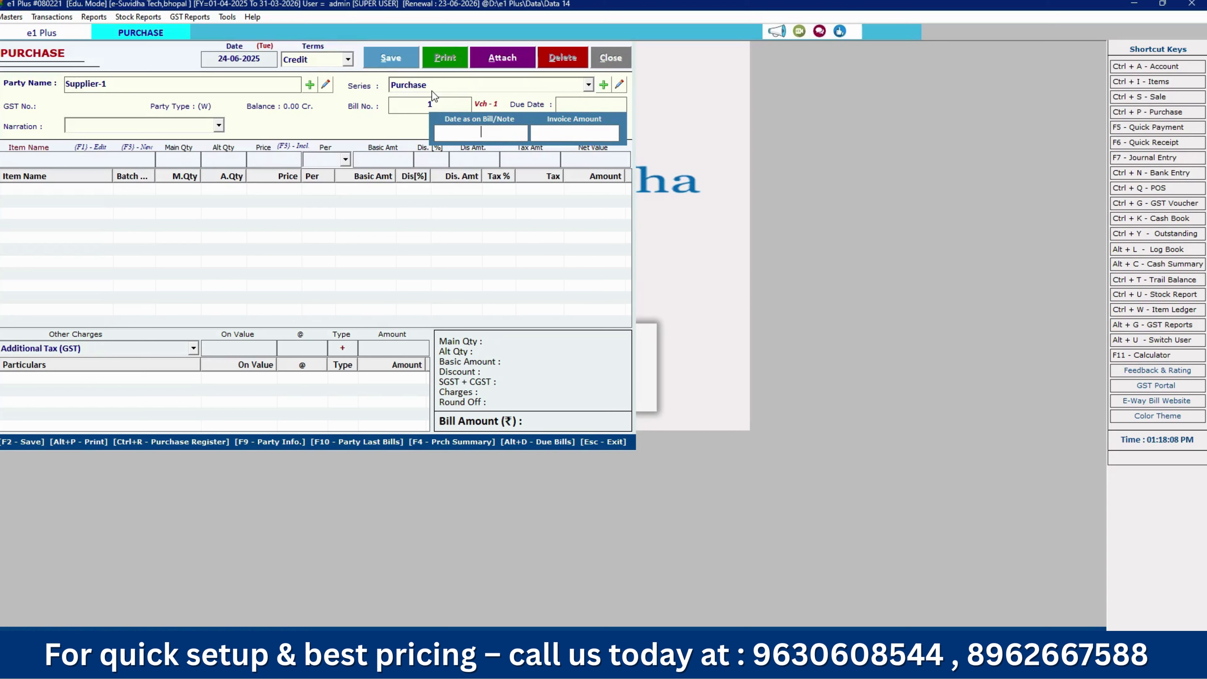
key(Return)
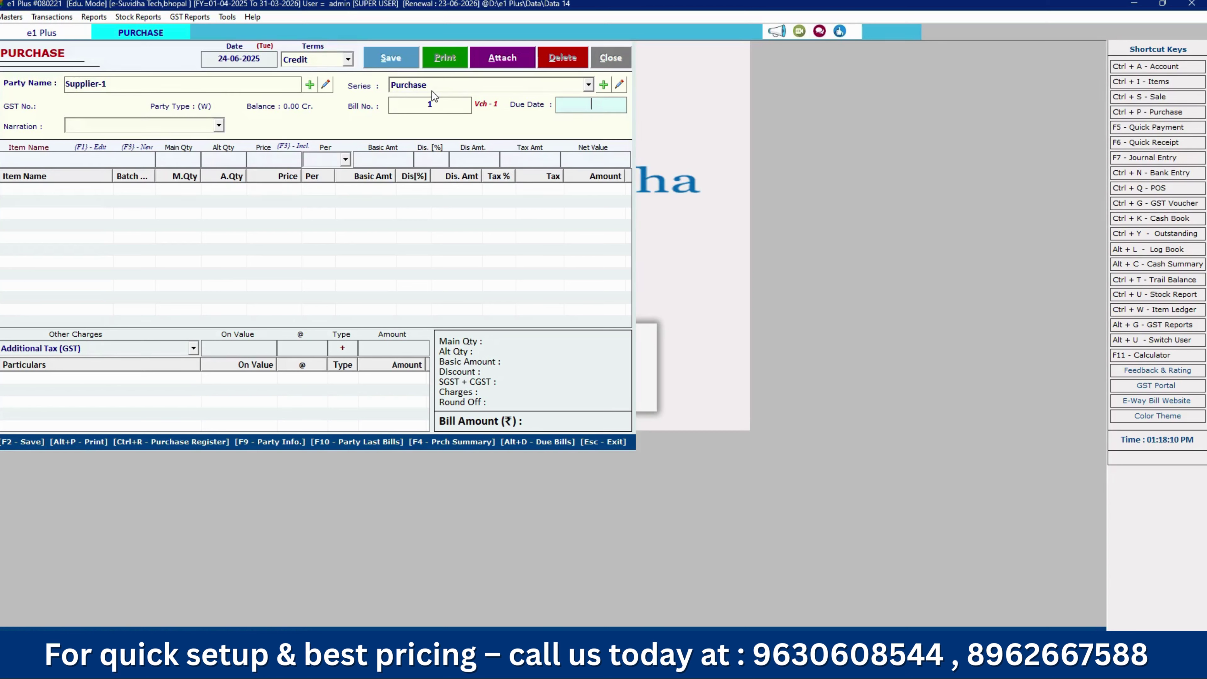
key(Return)
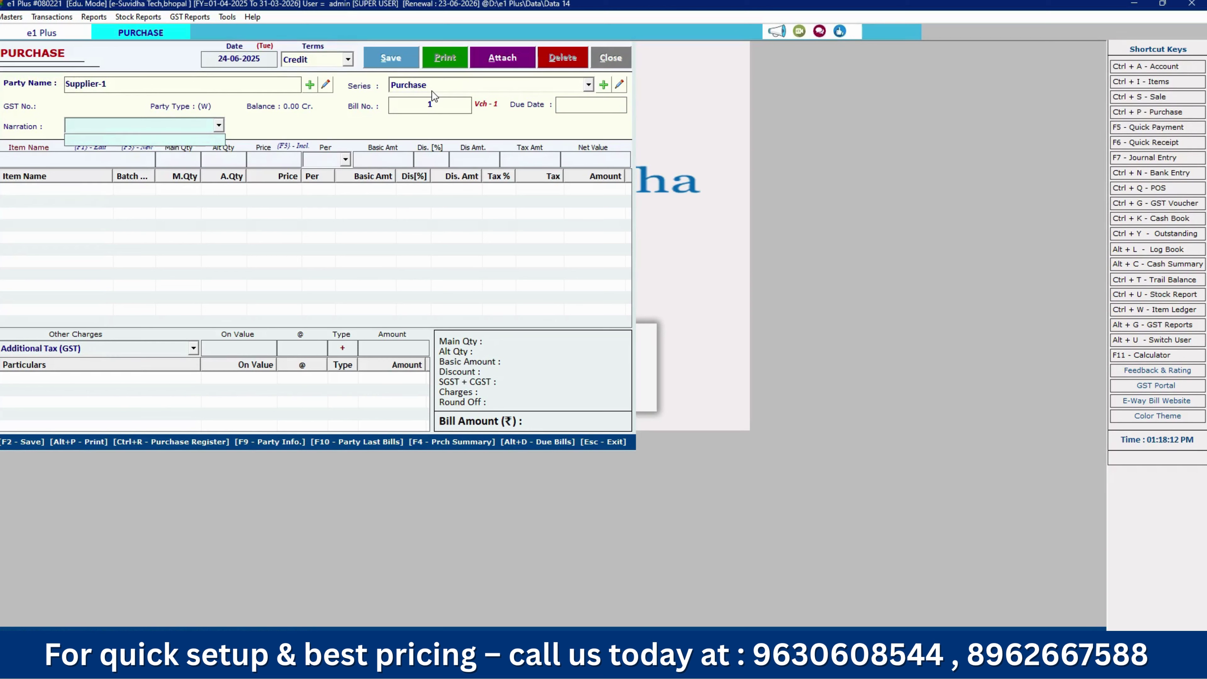
key(Return)
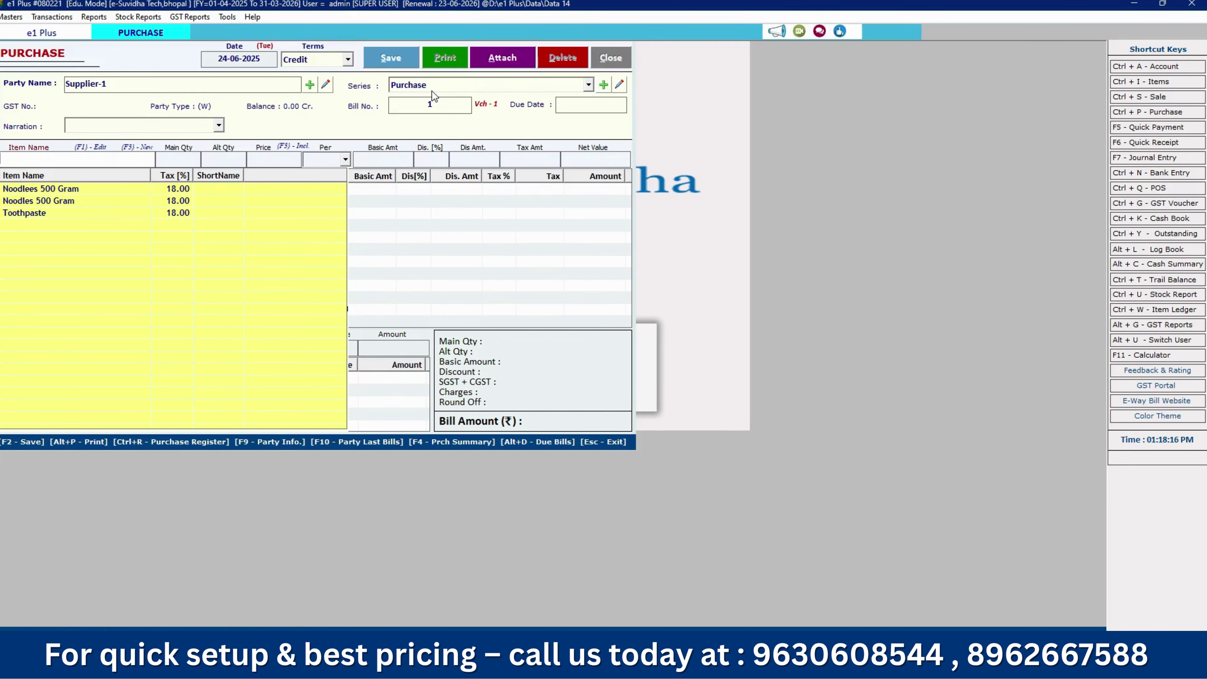
Choose Toothpaste from the item list as the purchase bill's first item
key(Down)
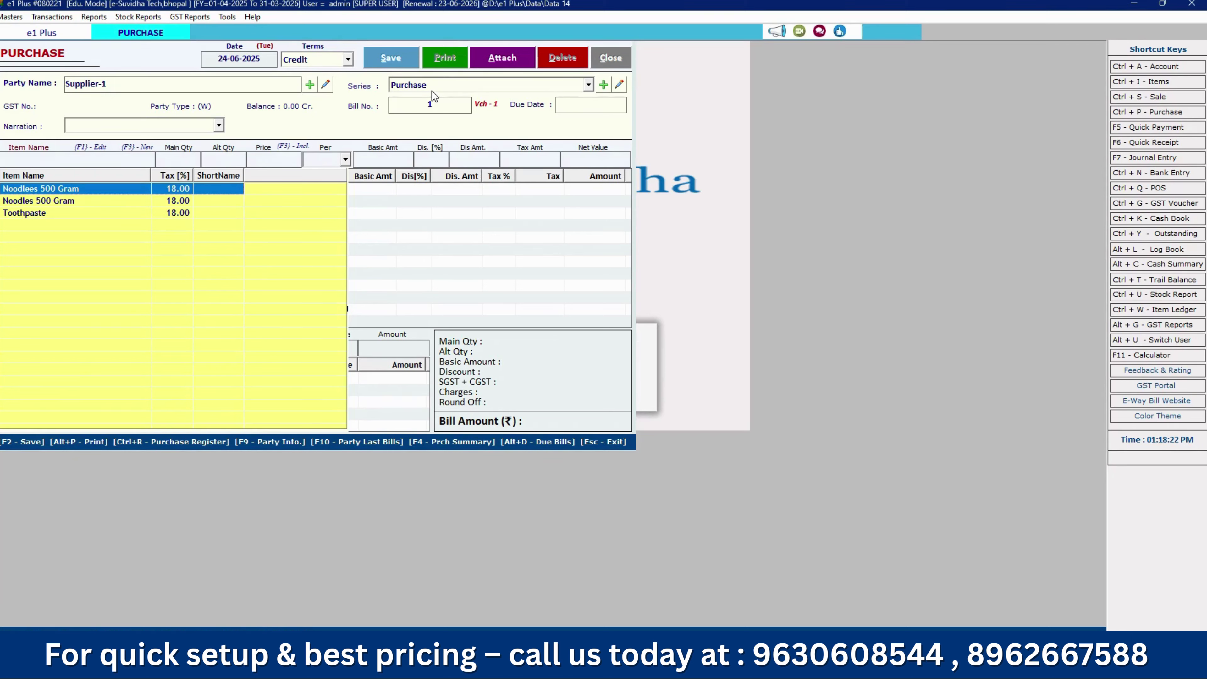
key(Down)
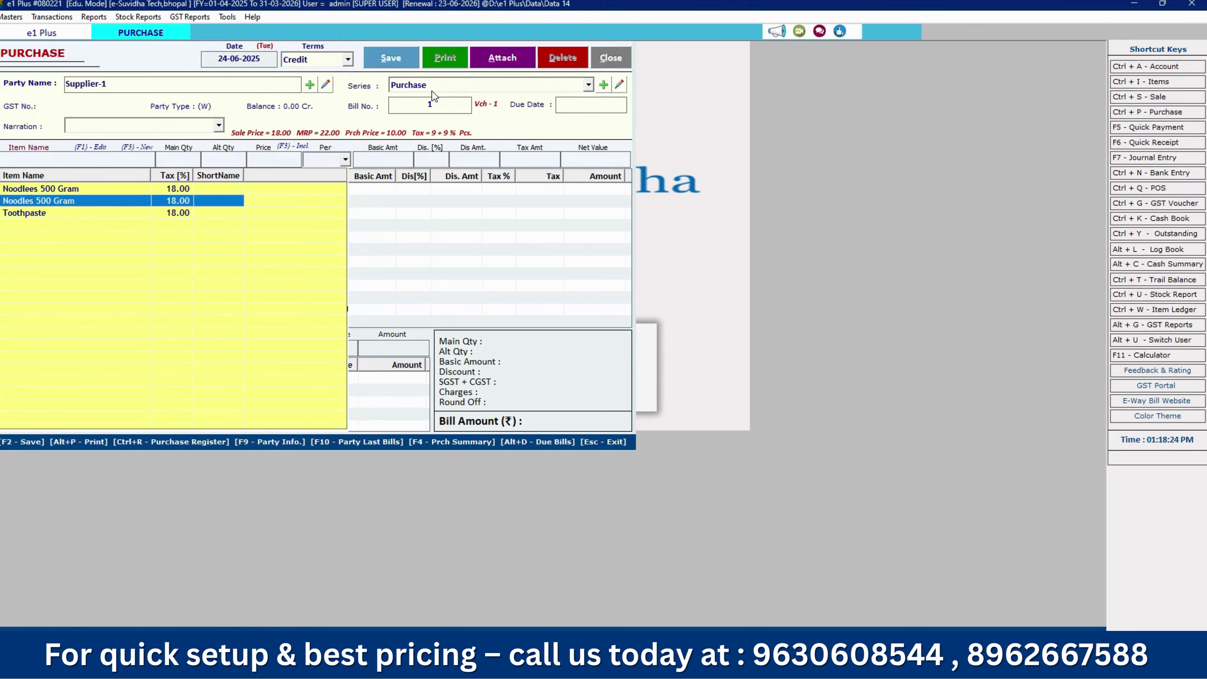
key(Down)
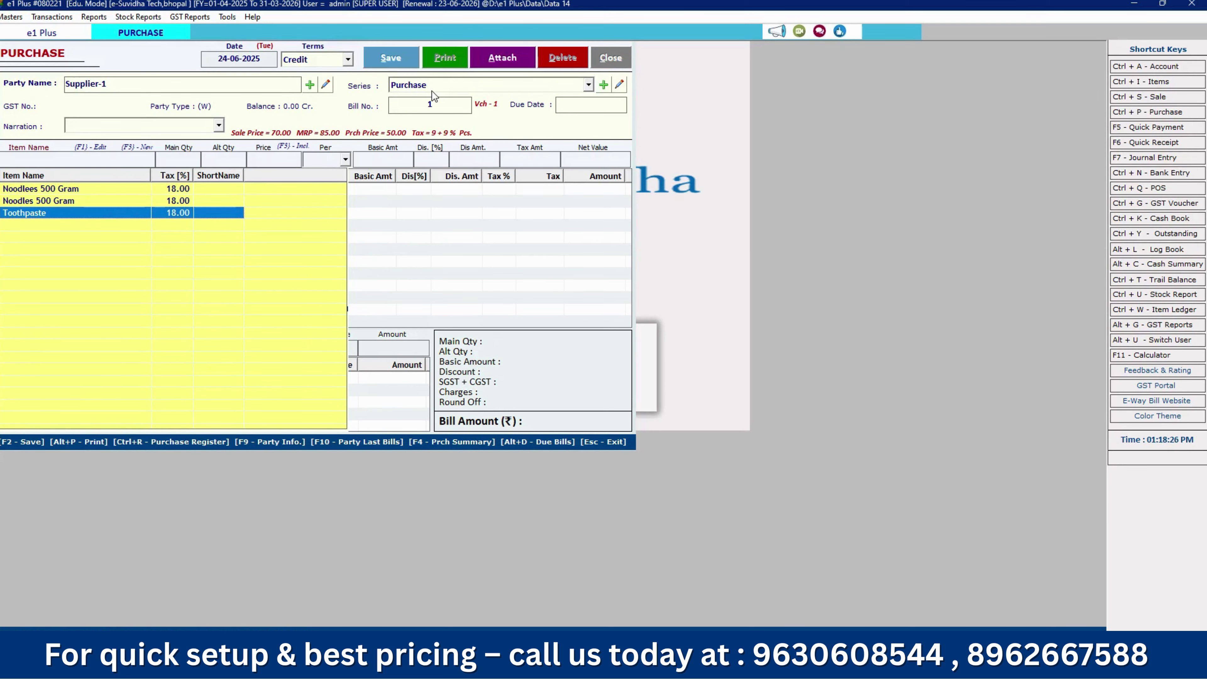
key(Up)
key(Down)
key(Return)
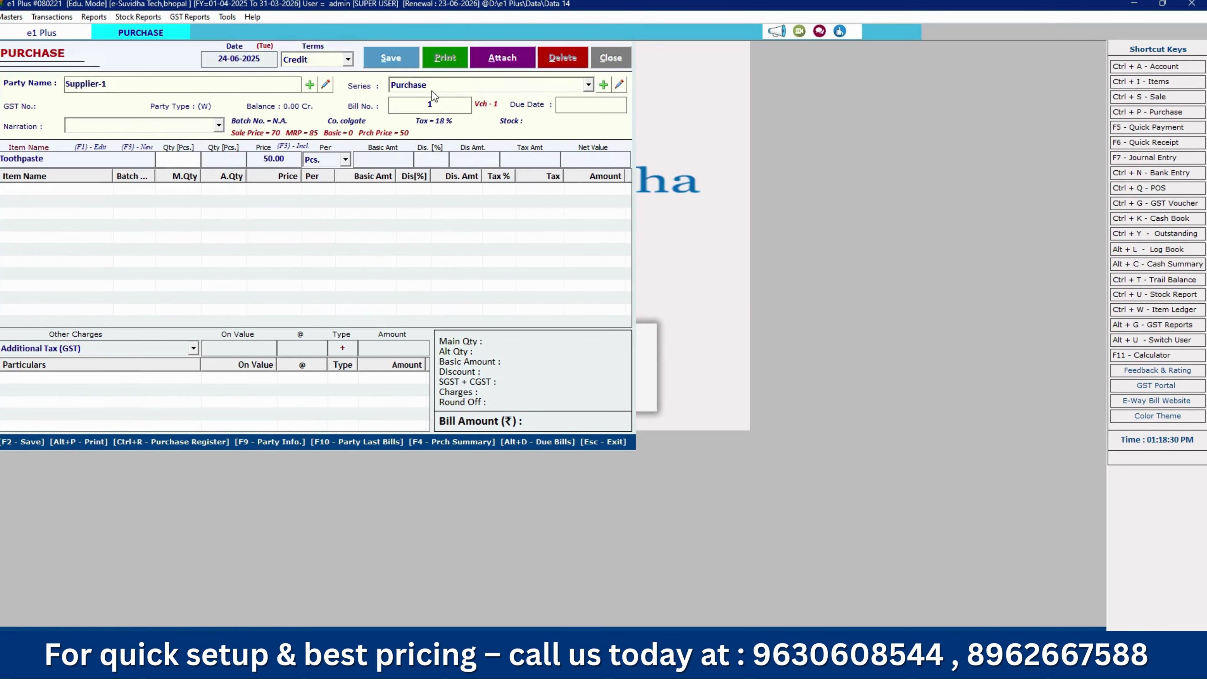
Set the Toothpaste quantity to 10 Pcs., keep the price of 50.00 without a discount, and add the line to the bill
text(10)
key(Return)
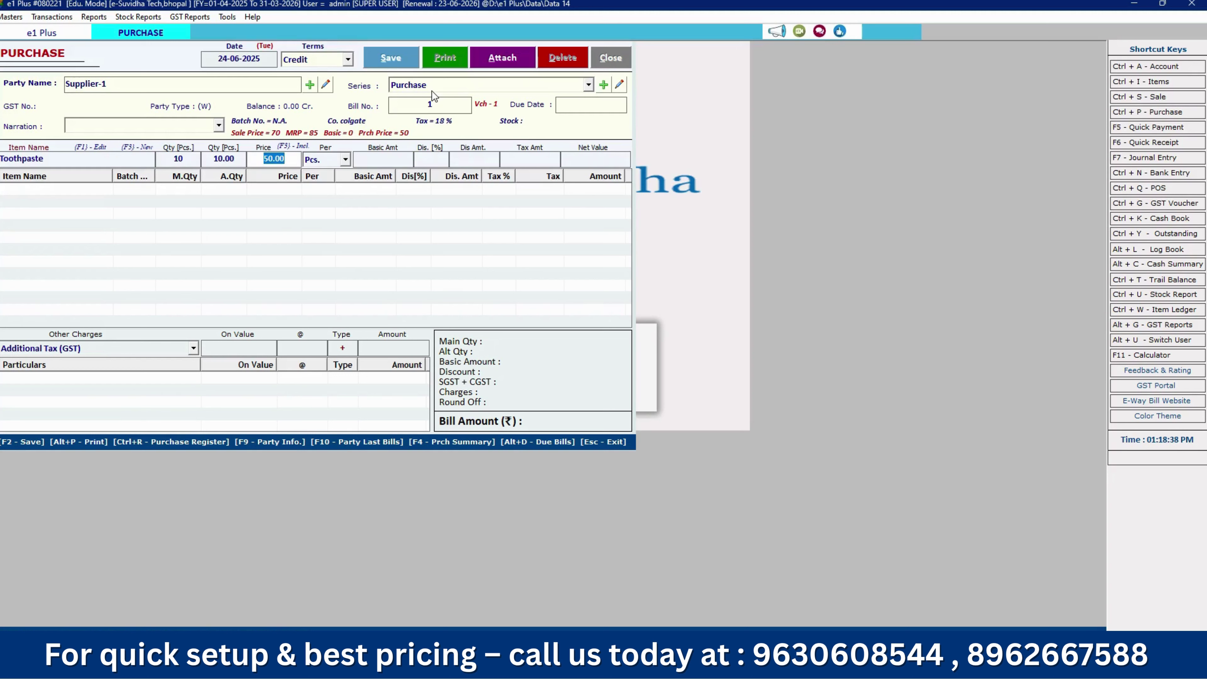
key(Return)
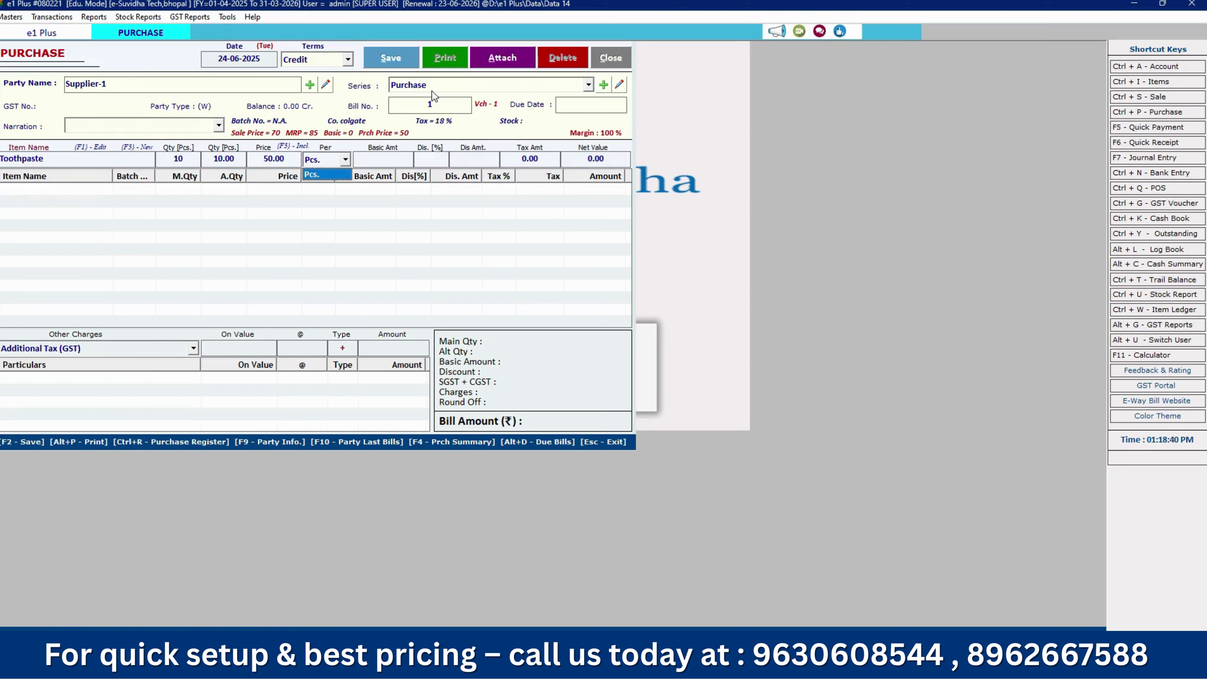
key(Return)
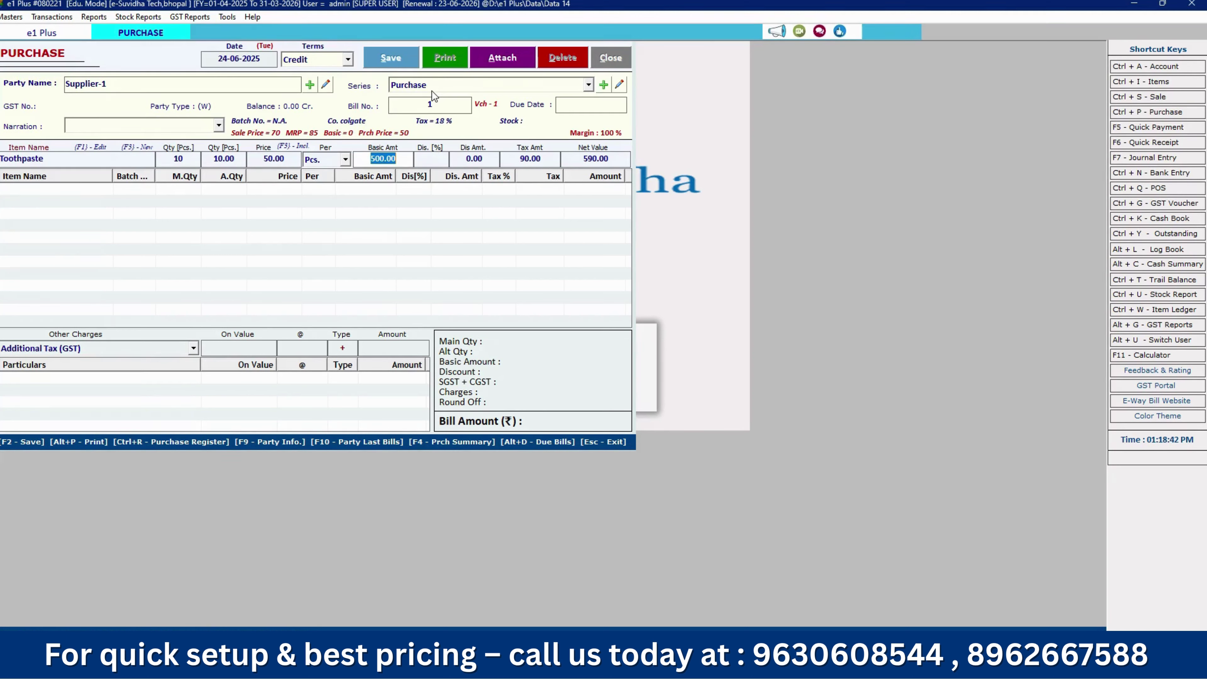
key(Return)
key(Return)
key(Return)
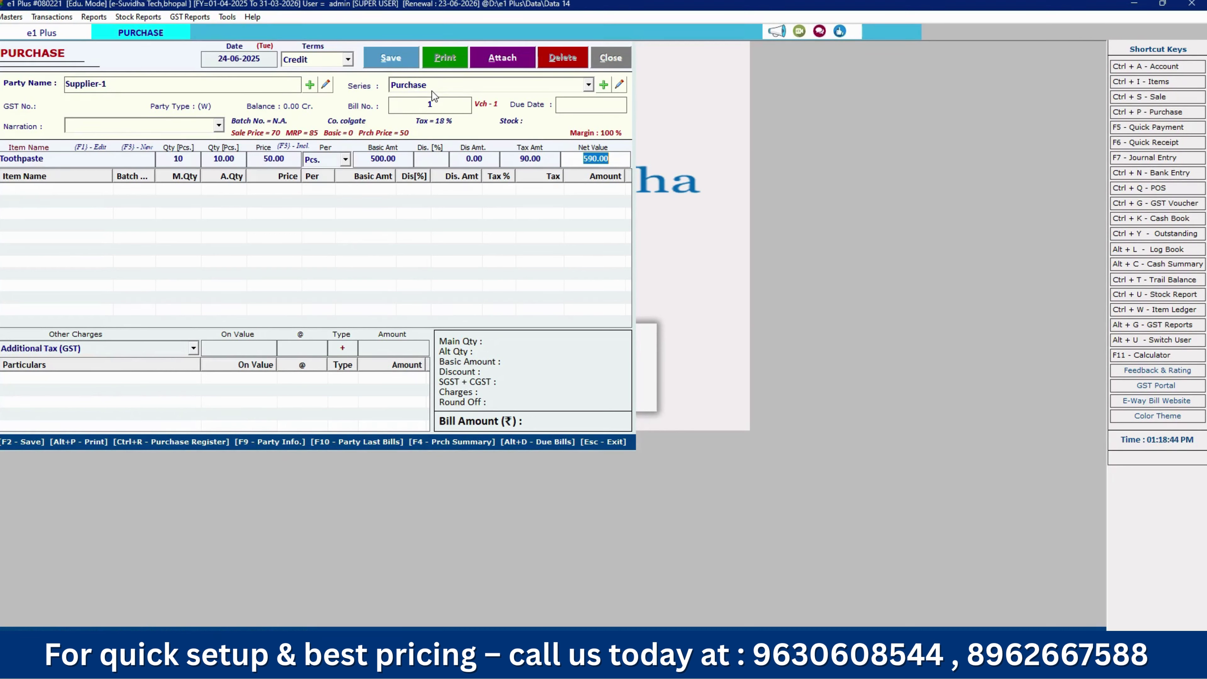
key(Return)
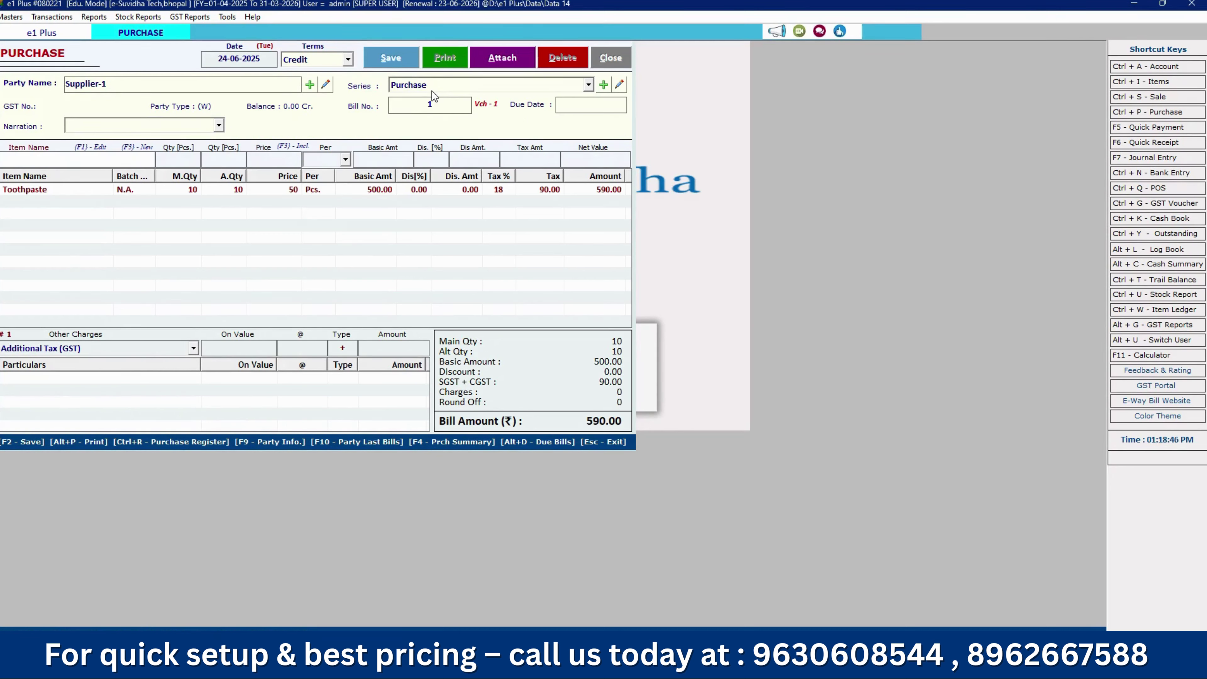
Add Noodlees 500 Gram to the bill with a quantity of 20 Pcs. at the price of 12.00, without a discount
key(space)
key(Down)
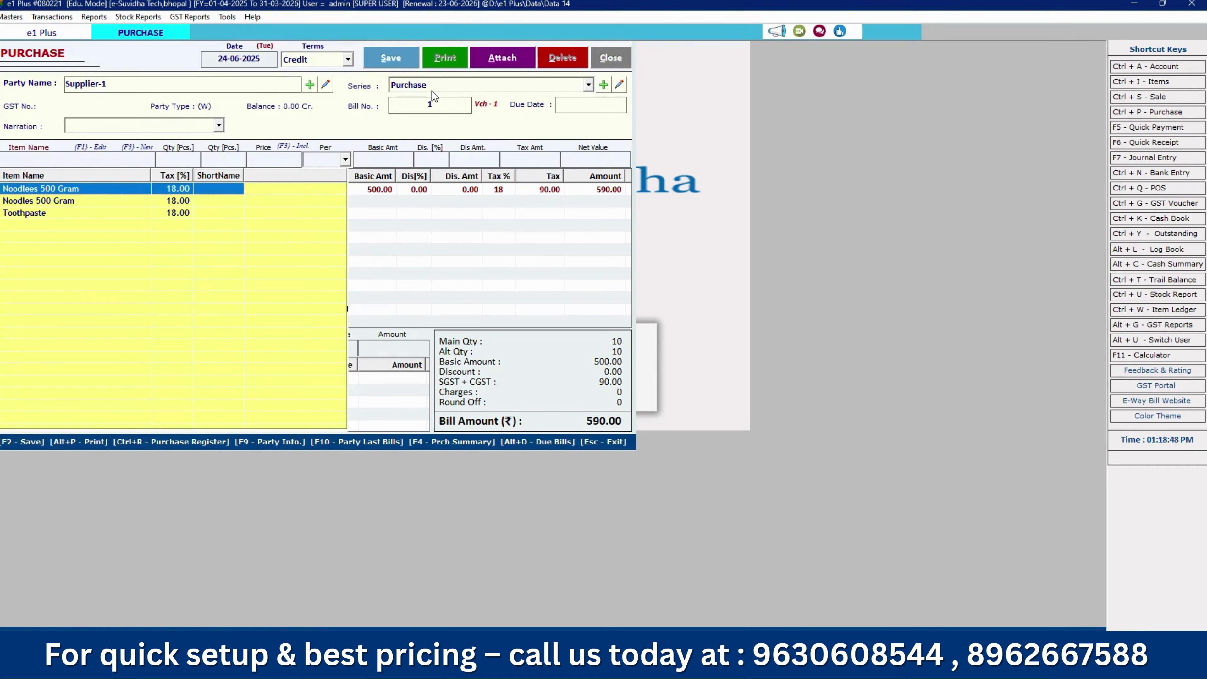
key(Return)
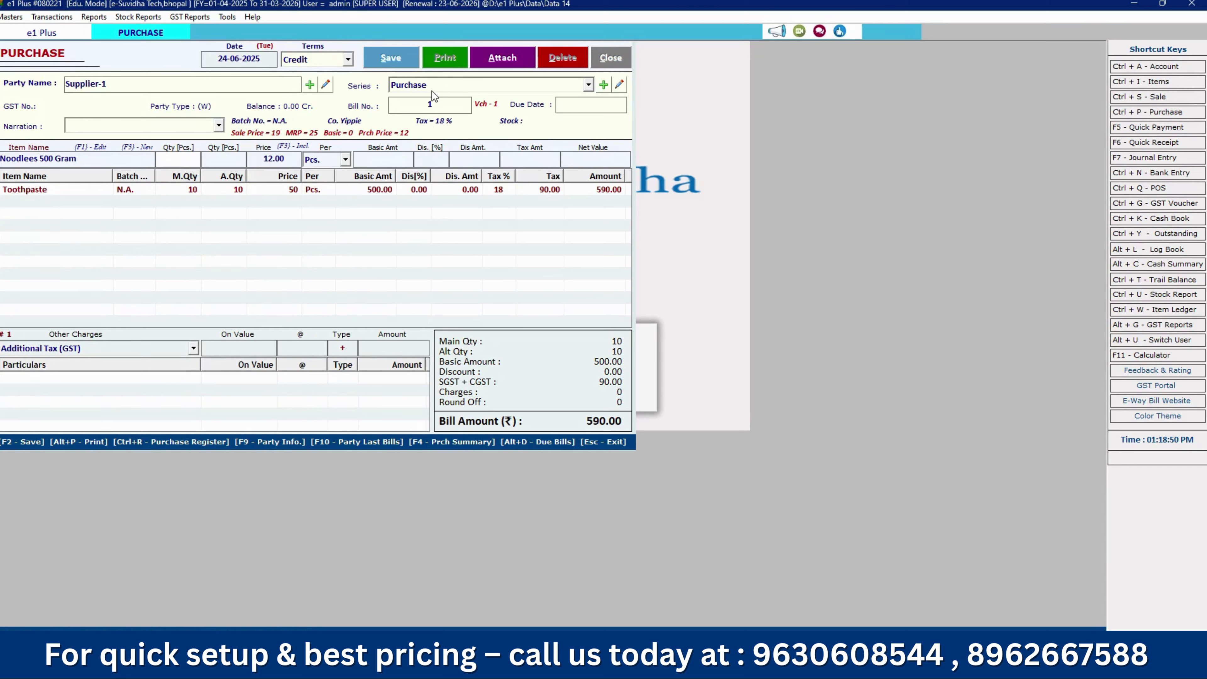
text(20)
key(Return)
key(Return)
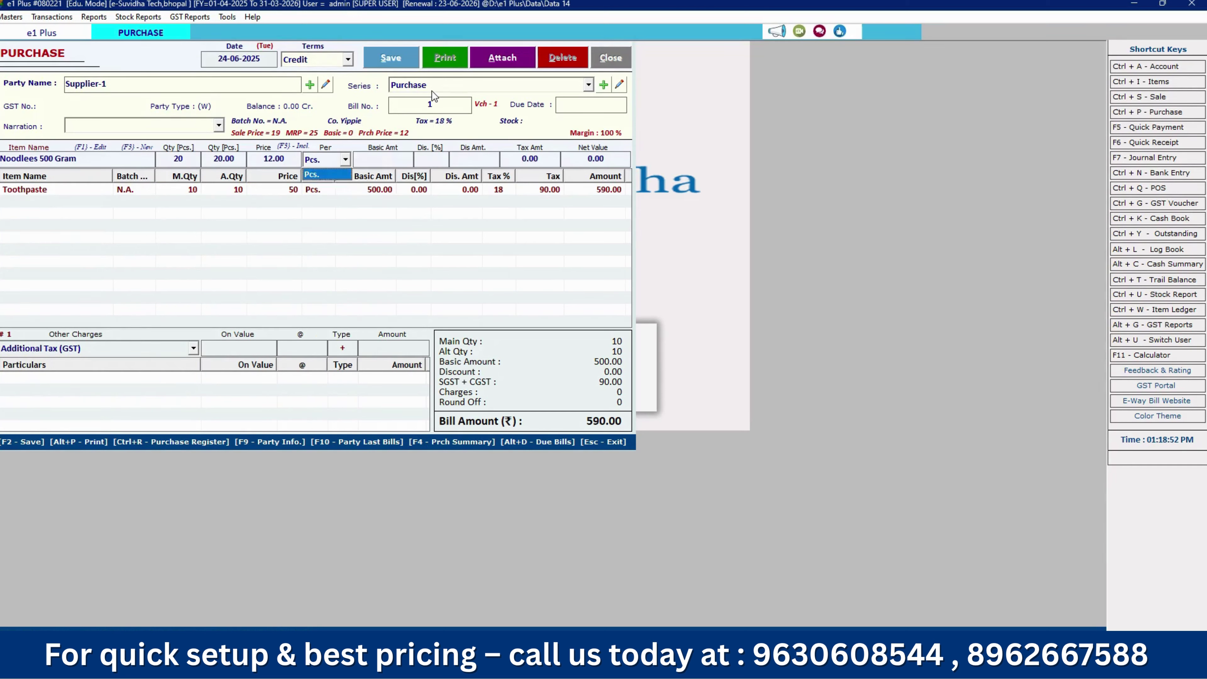
key(Return)
key(Return)
key(Return)
key(Return)
key(Return)
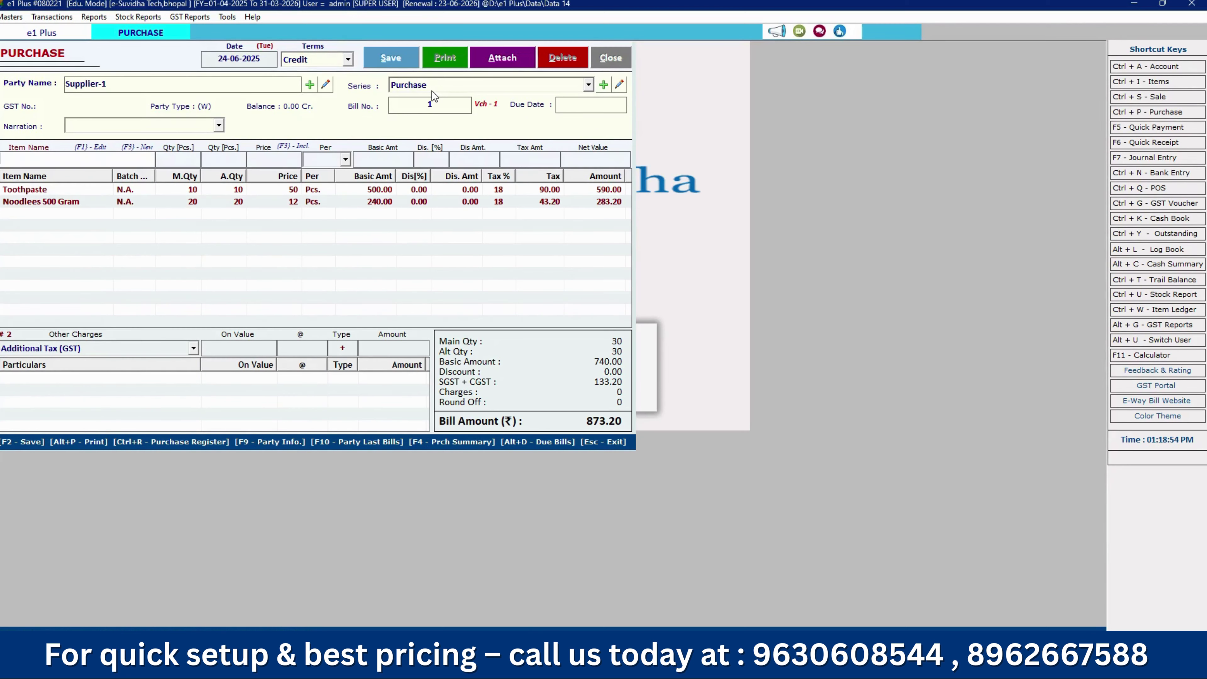